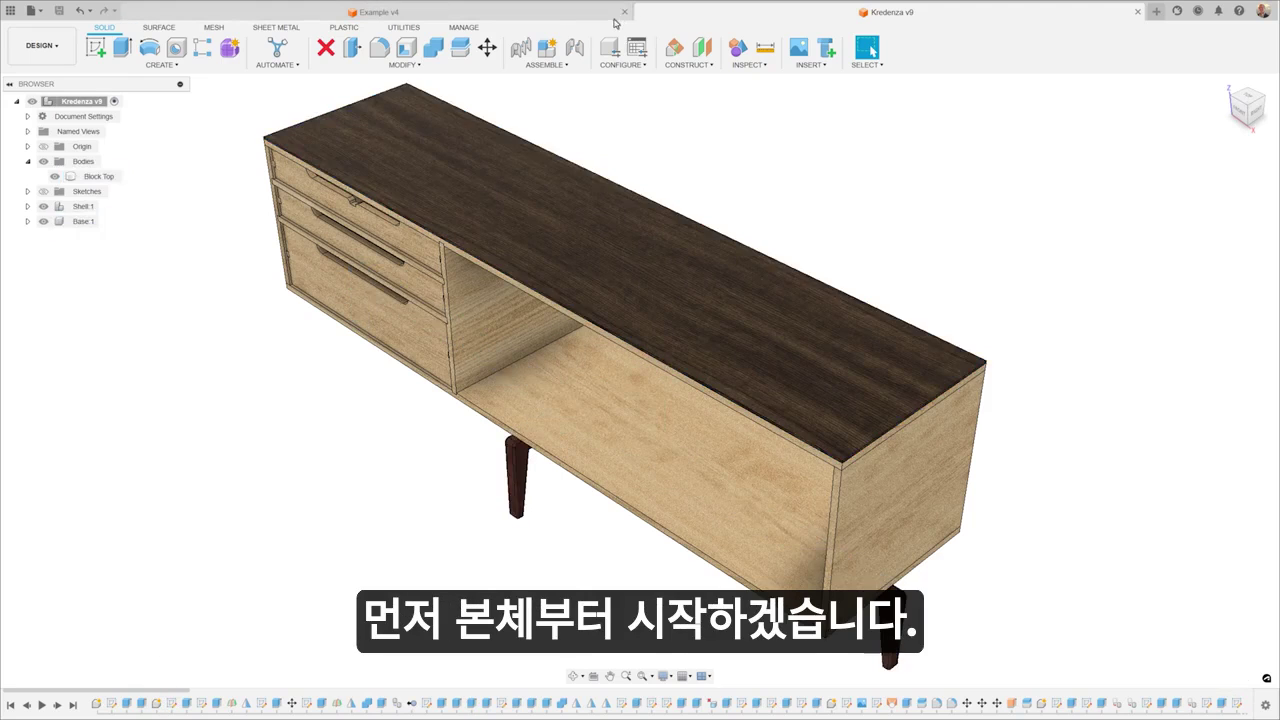
Switch to the Example v4 design, select its sphere, coil and filleted extrusion in turn, and list the design's bodies.
left_click(560, 20)
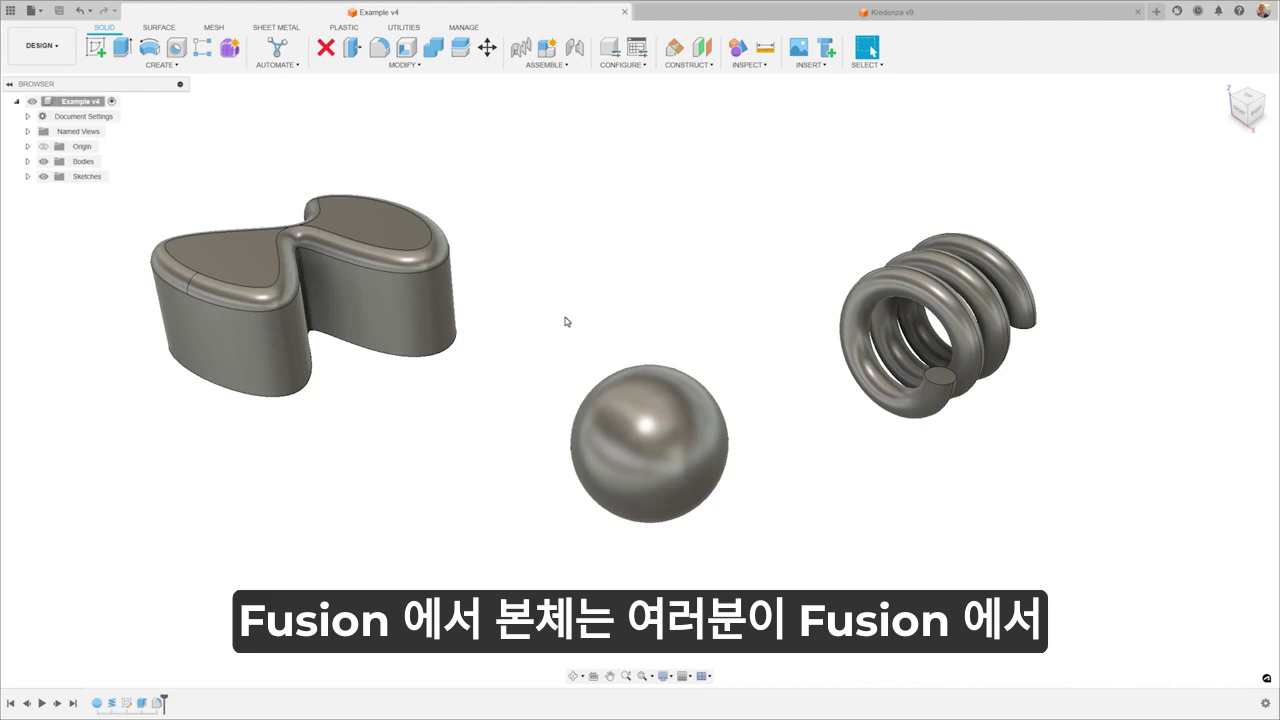
left_click(645, 440)
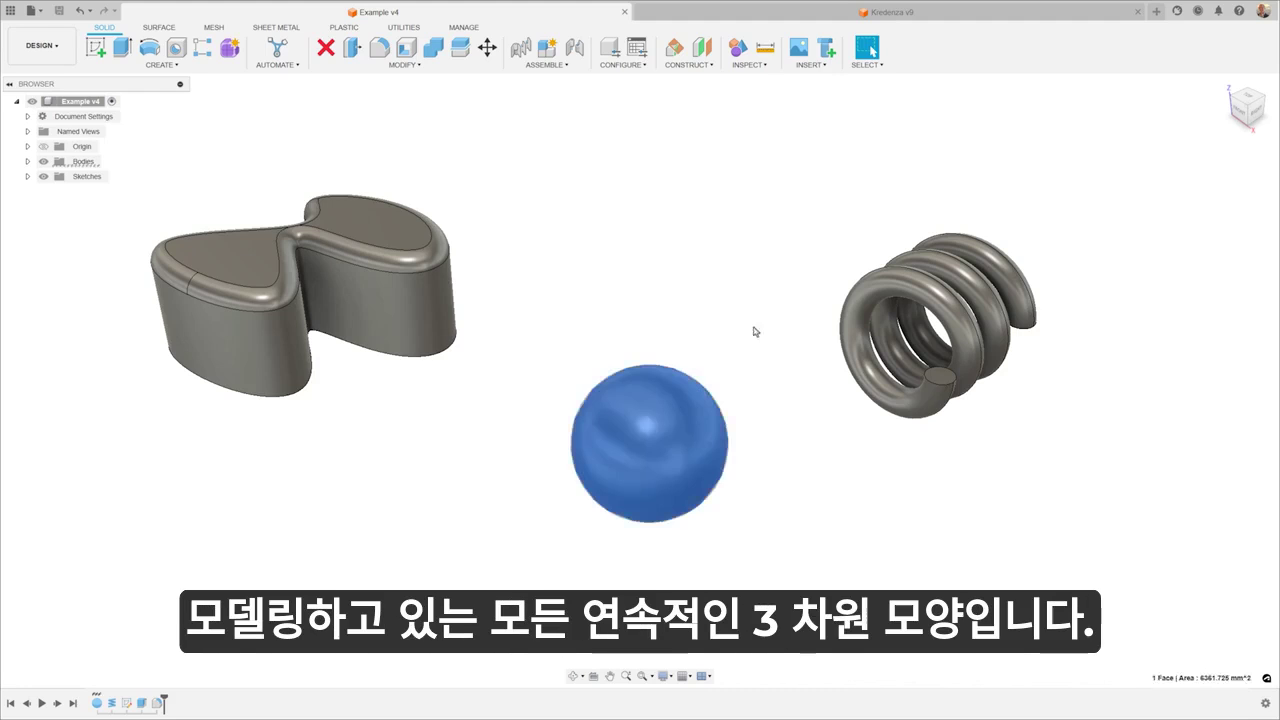
left_click(861, 305)
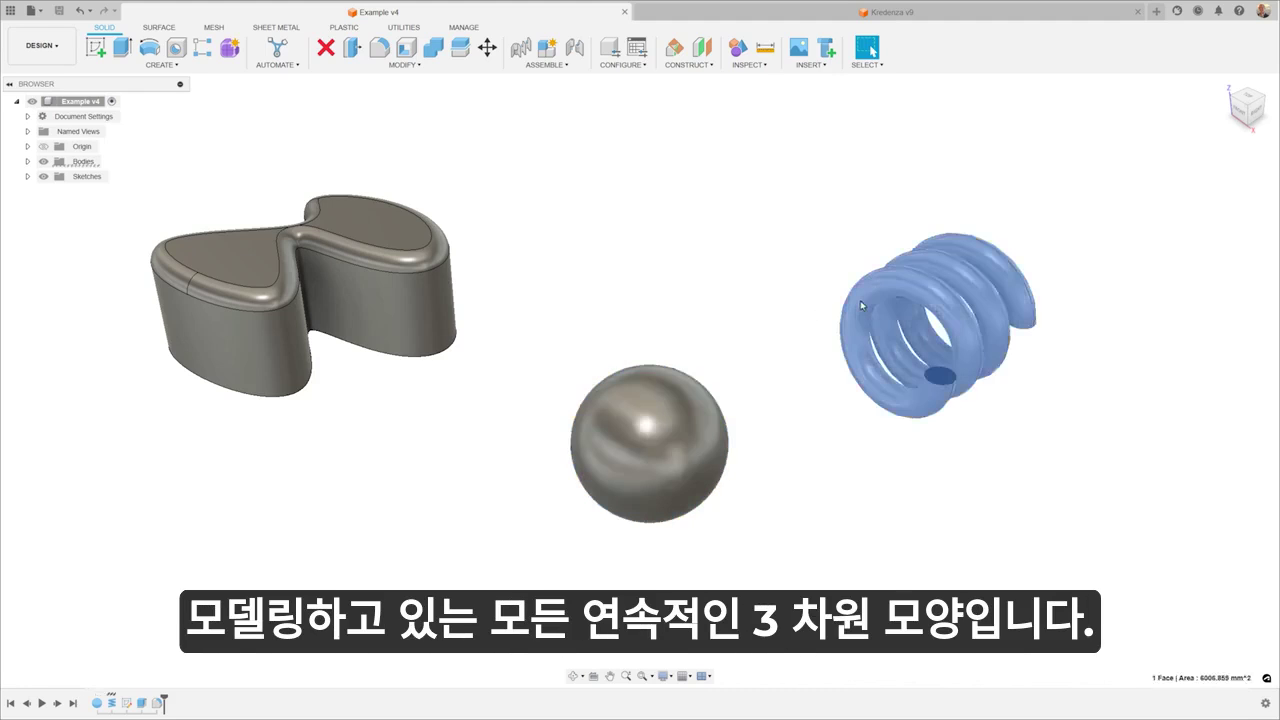
left_click(424, 305)
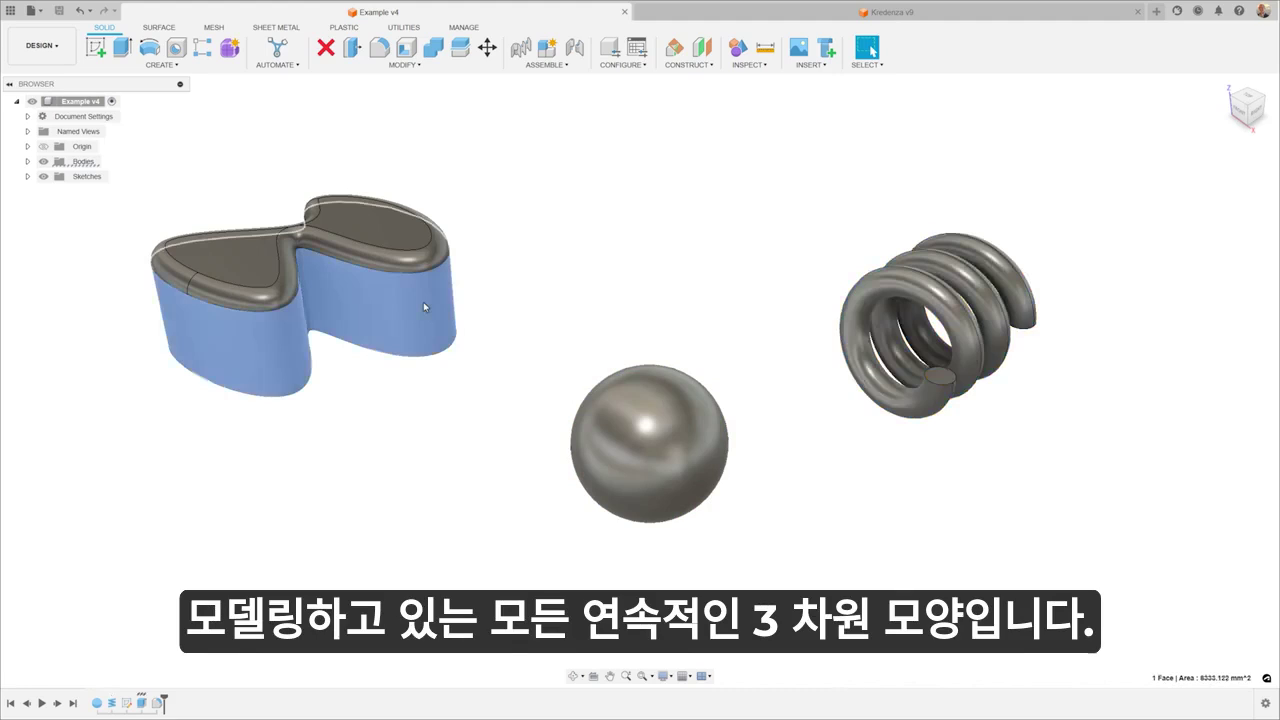
left_click(545, 278)
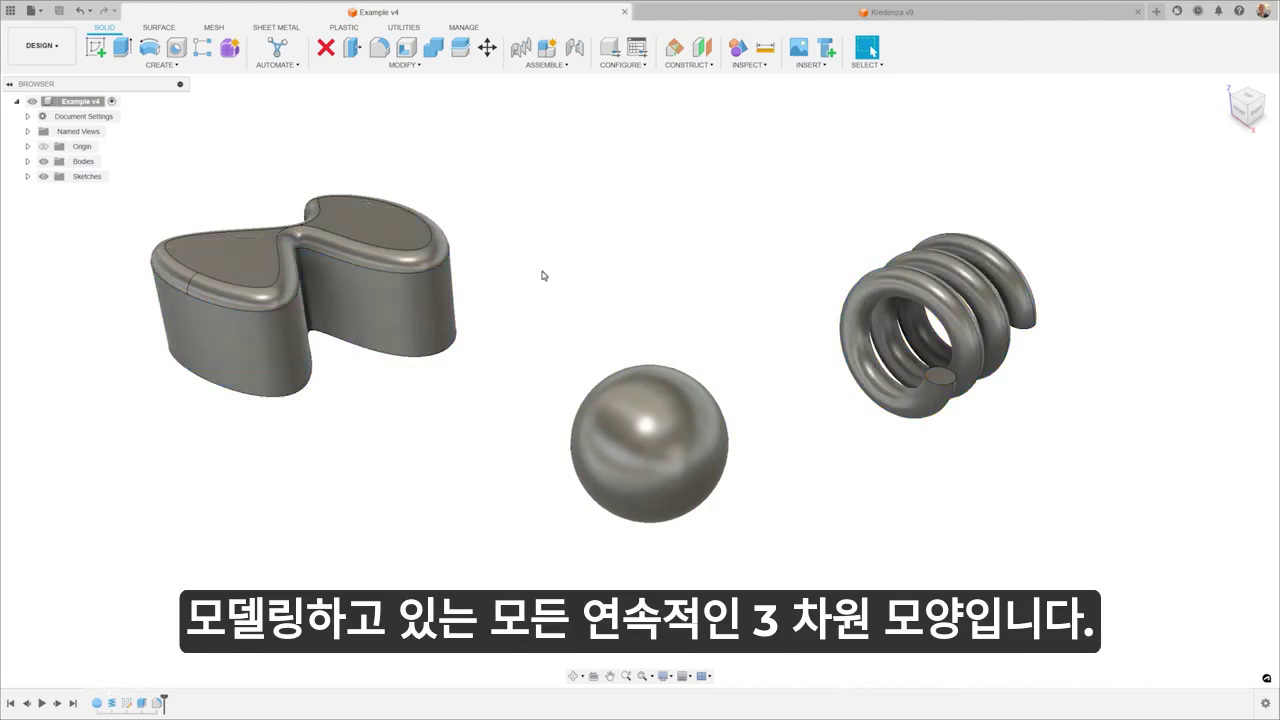
left_click(27, 161)
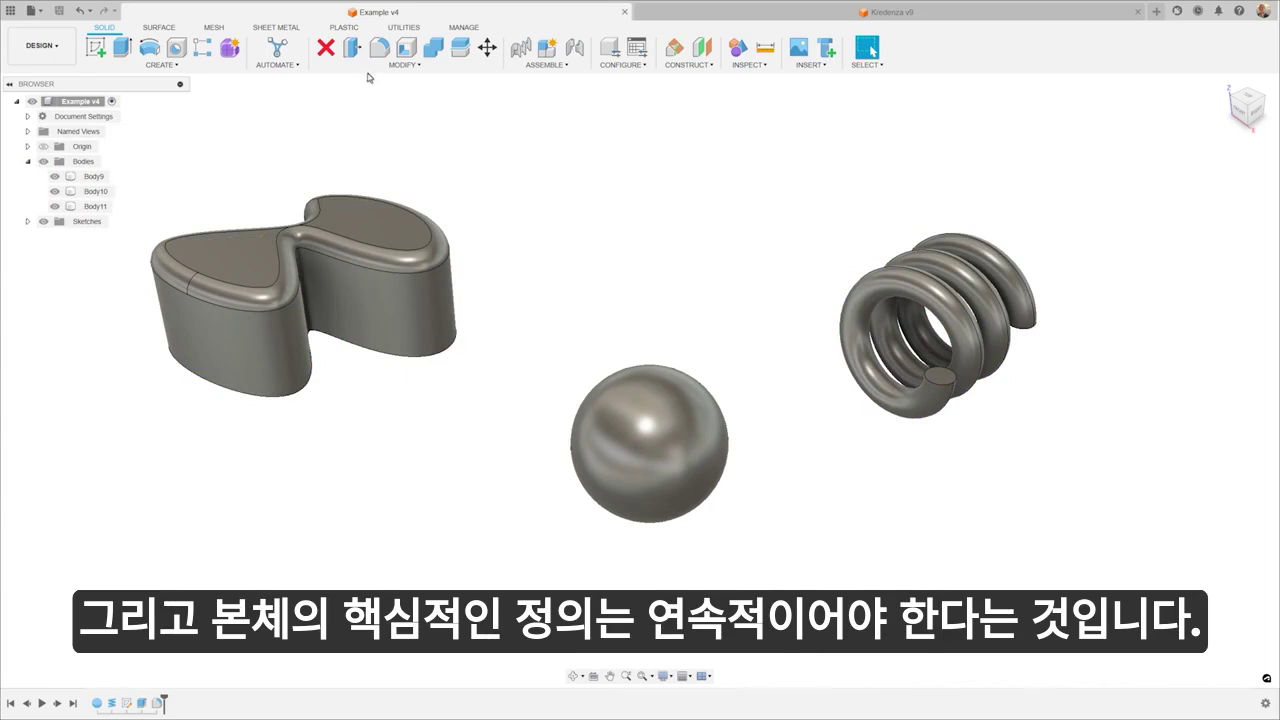
Split the sphere body in half with the YZ origin plane and check each resulting half.
left_click(404, 64)
left_click(345, 205)
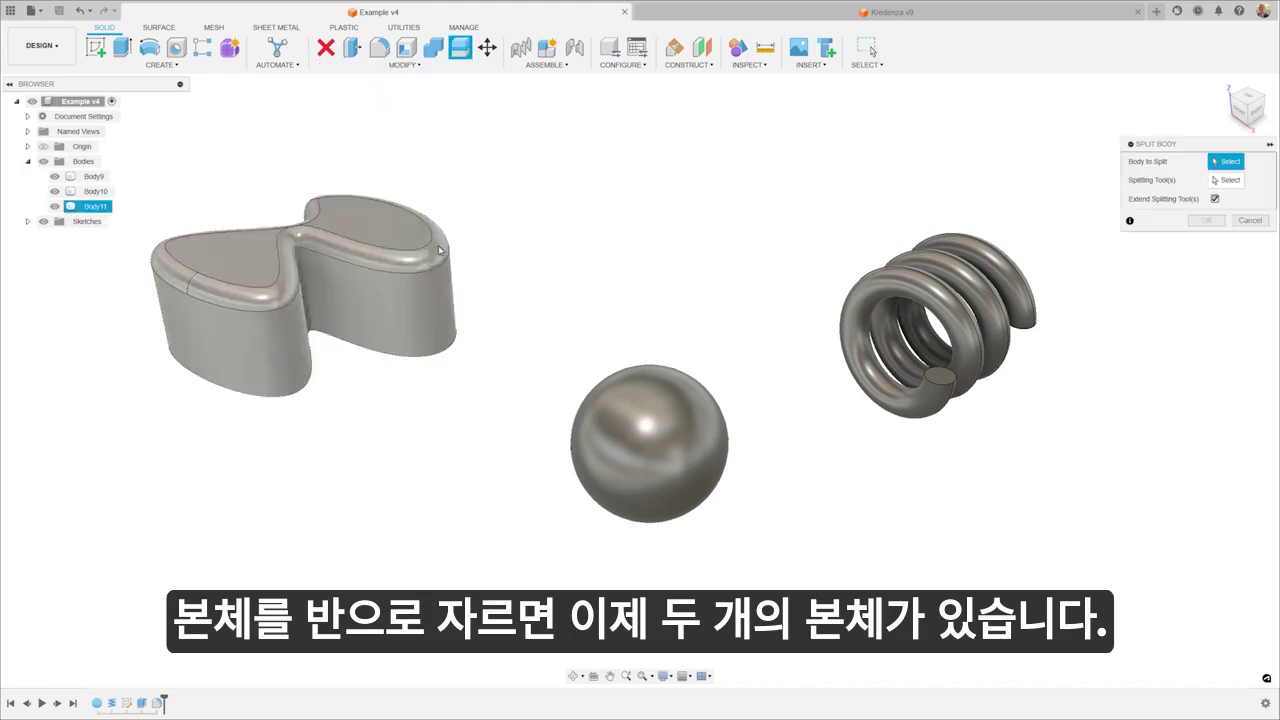
left_click(655, 428)
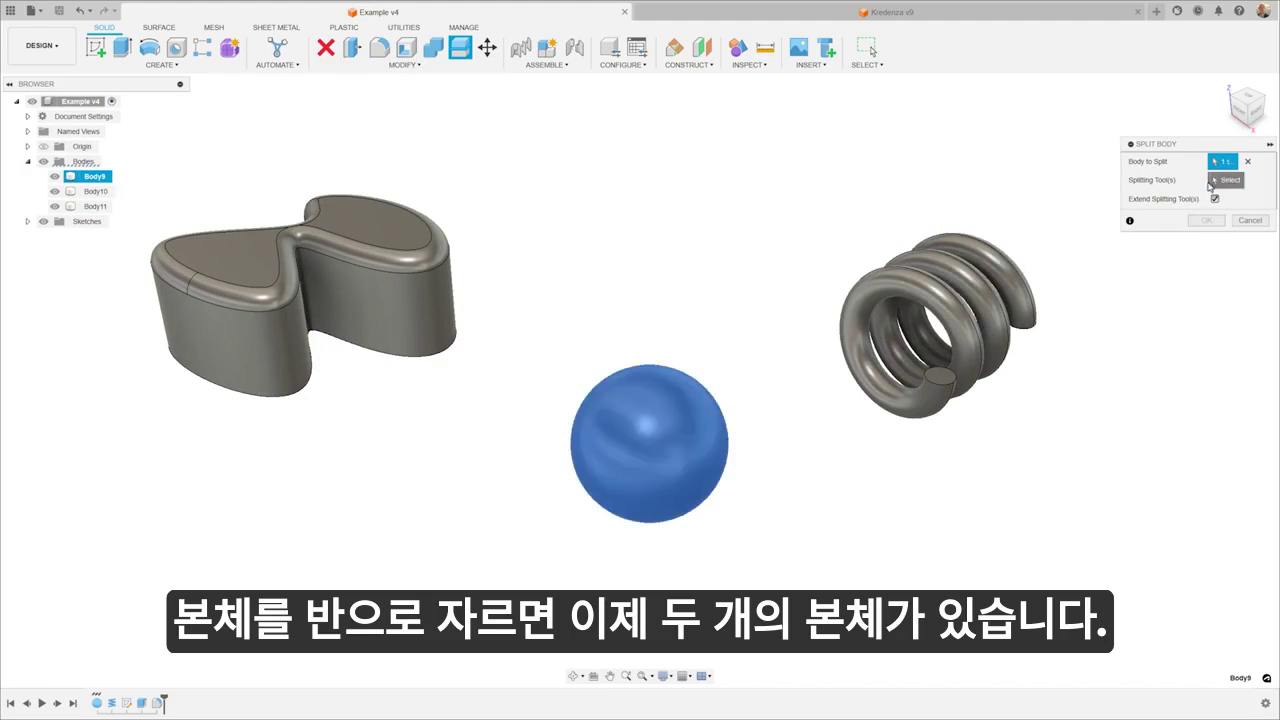
left_click(694, 374)
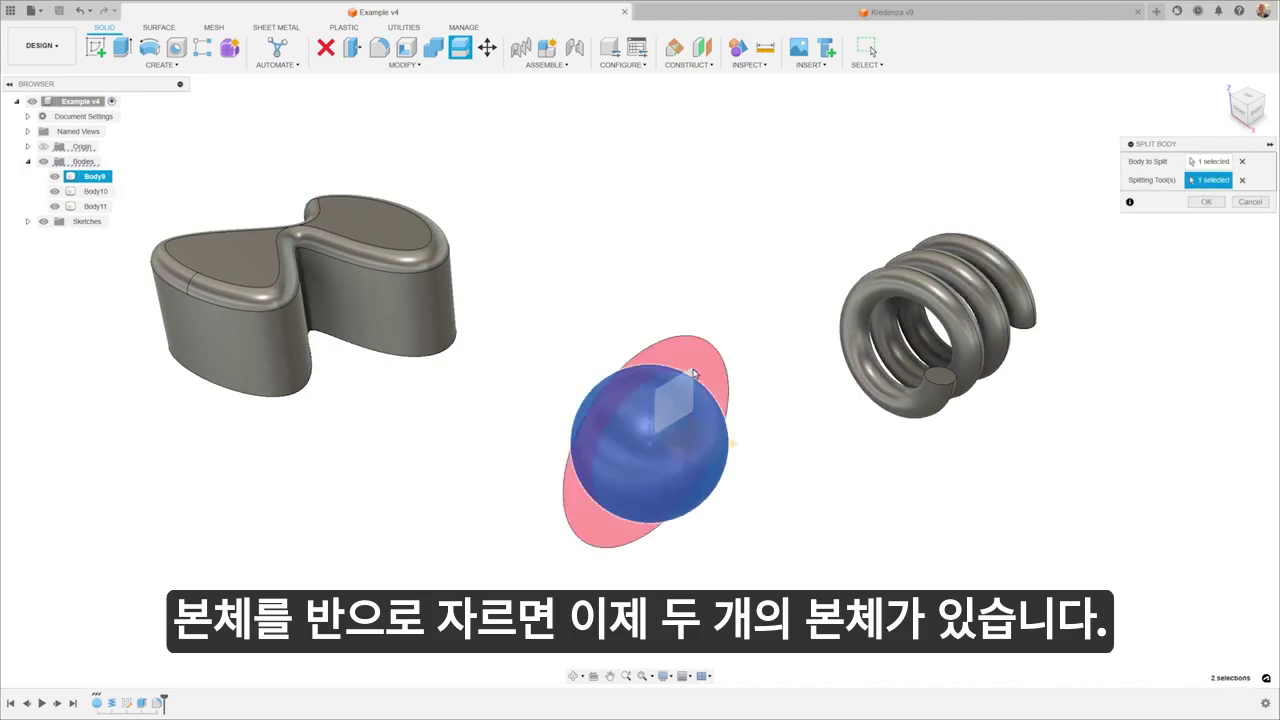
key("Return")
left_click(695, 415)
left_click(608, 393)
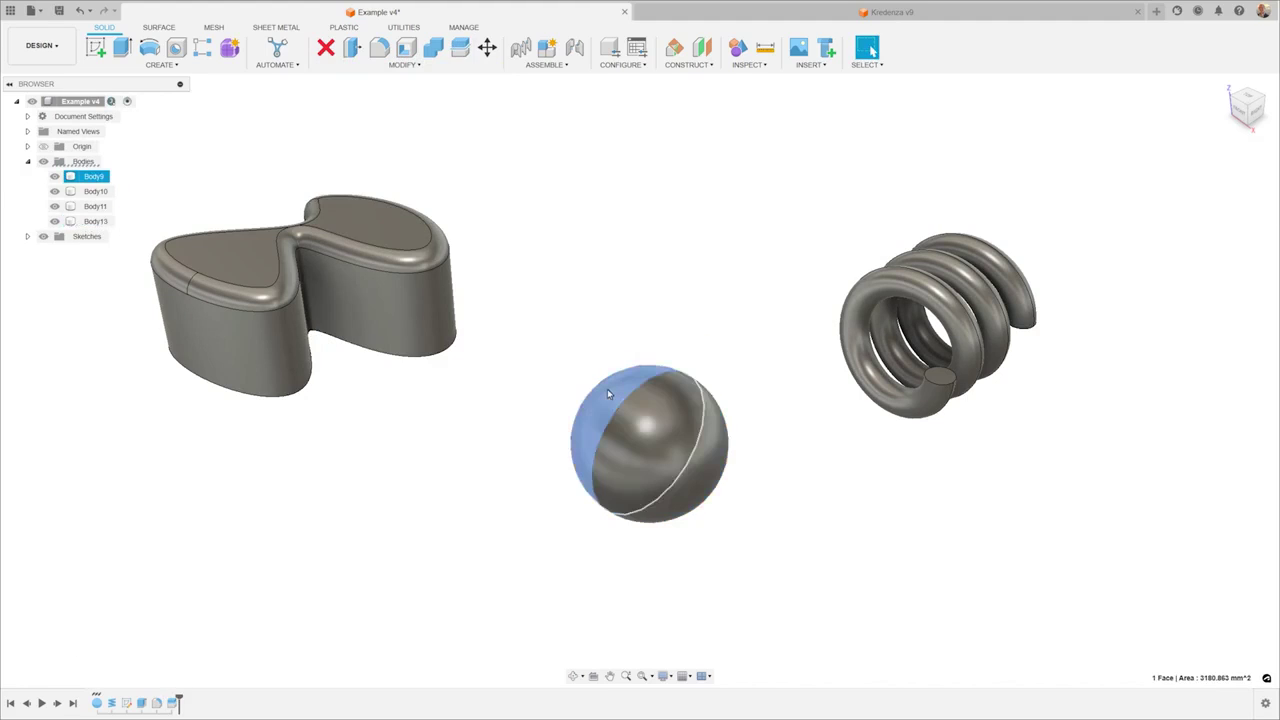
left_click(541, 344)
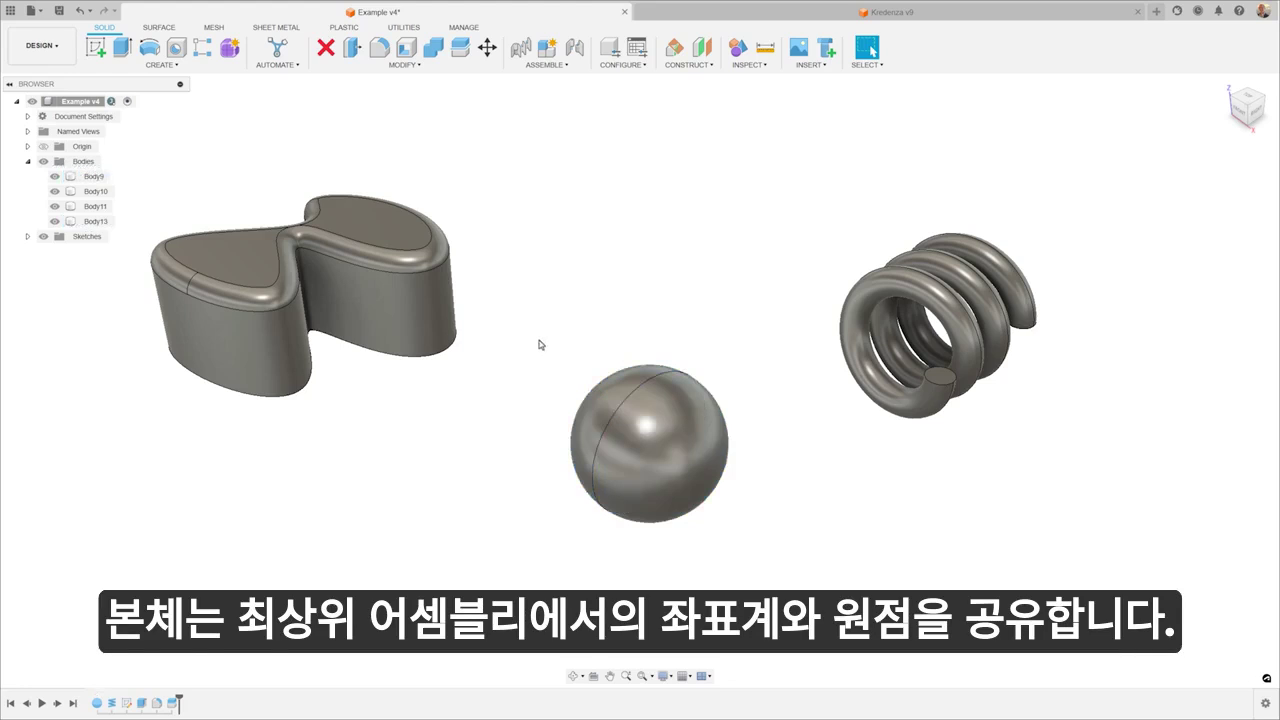
Show the origin and paste a copy of the sphere's front half, moved about -56.7 mm in X, -61.7 mm in Y and -4.8 mm in Z.
left_click(43, 146)
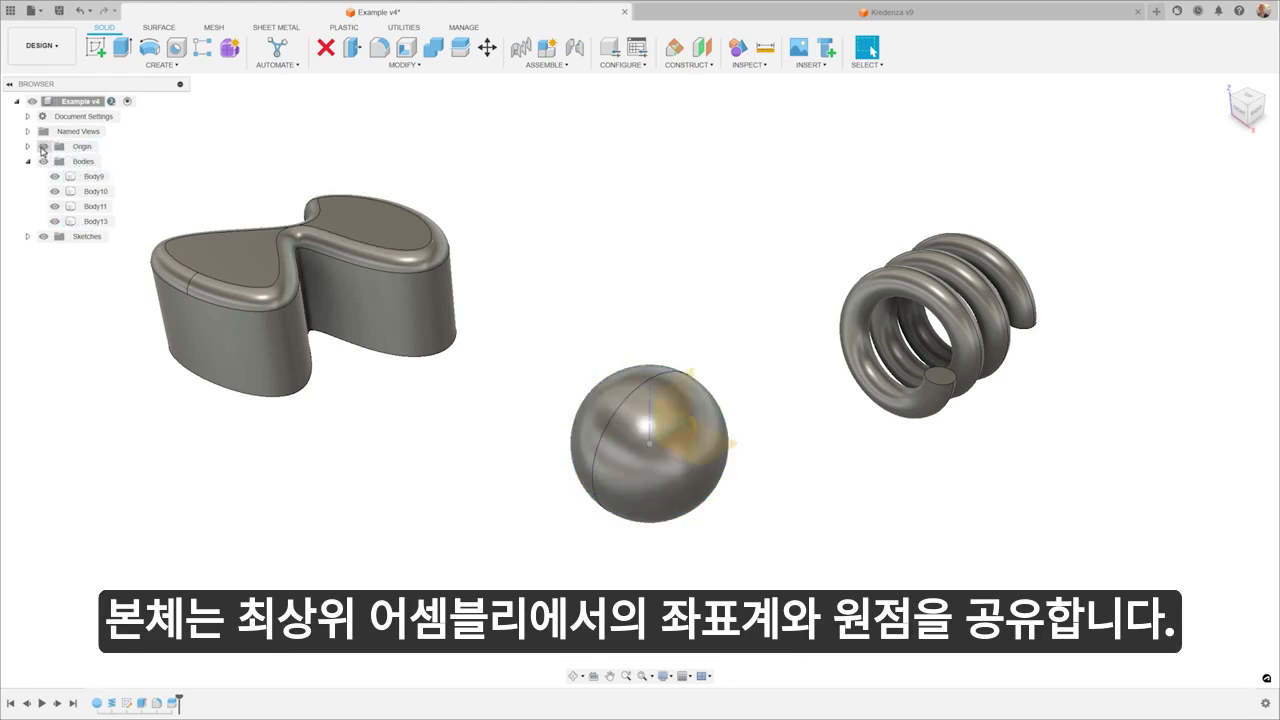
left_click(625, 460)
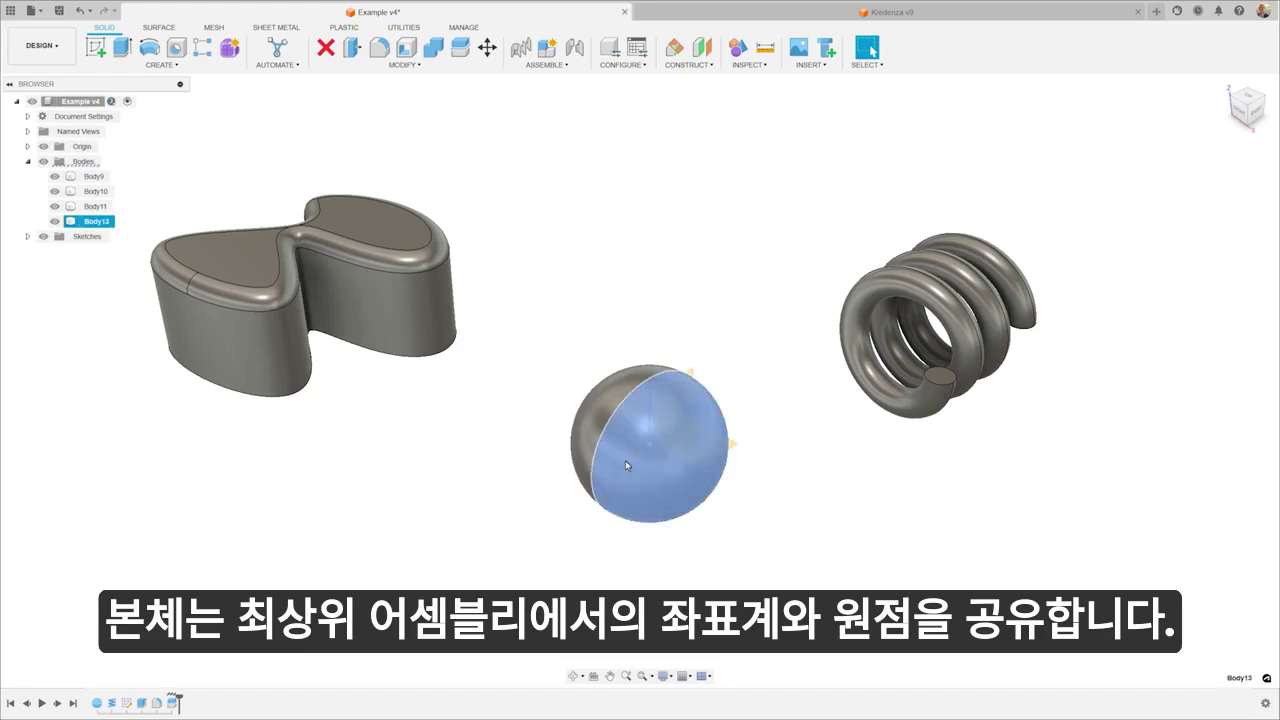
right_click(625, 460)
left_click(605, 251)
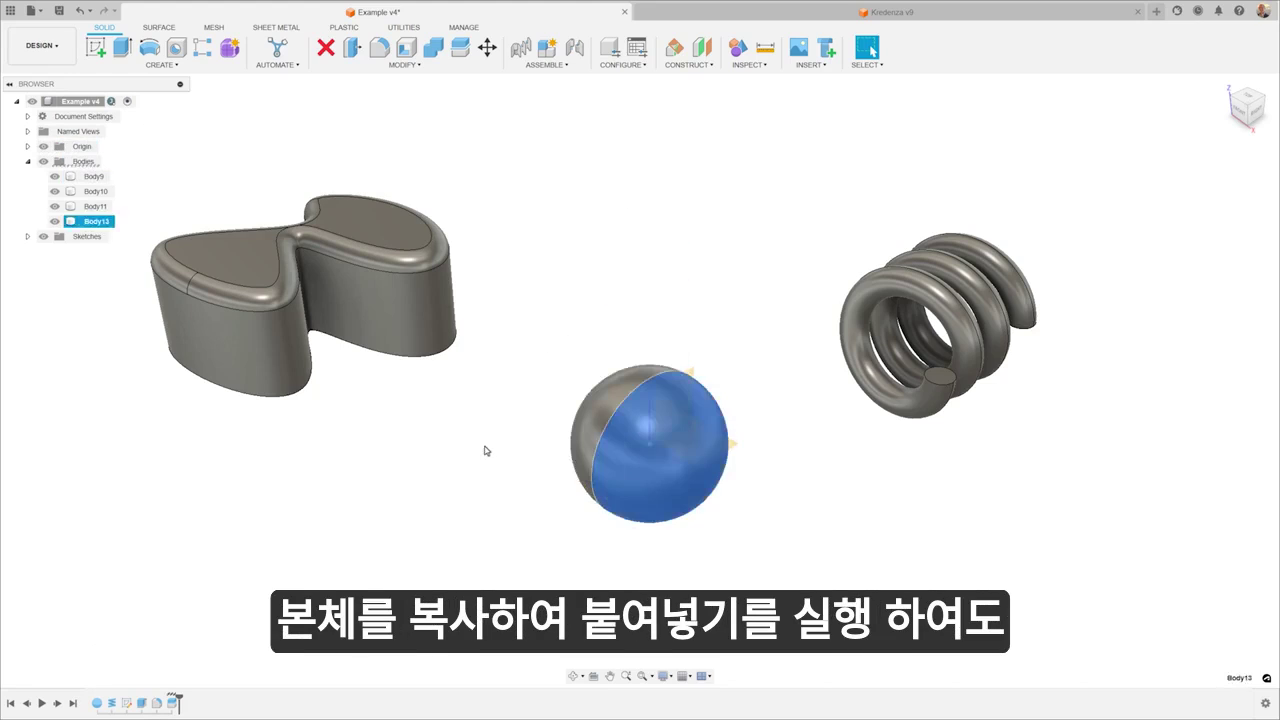
right_click(486, 449)
left_click(481, 276)
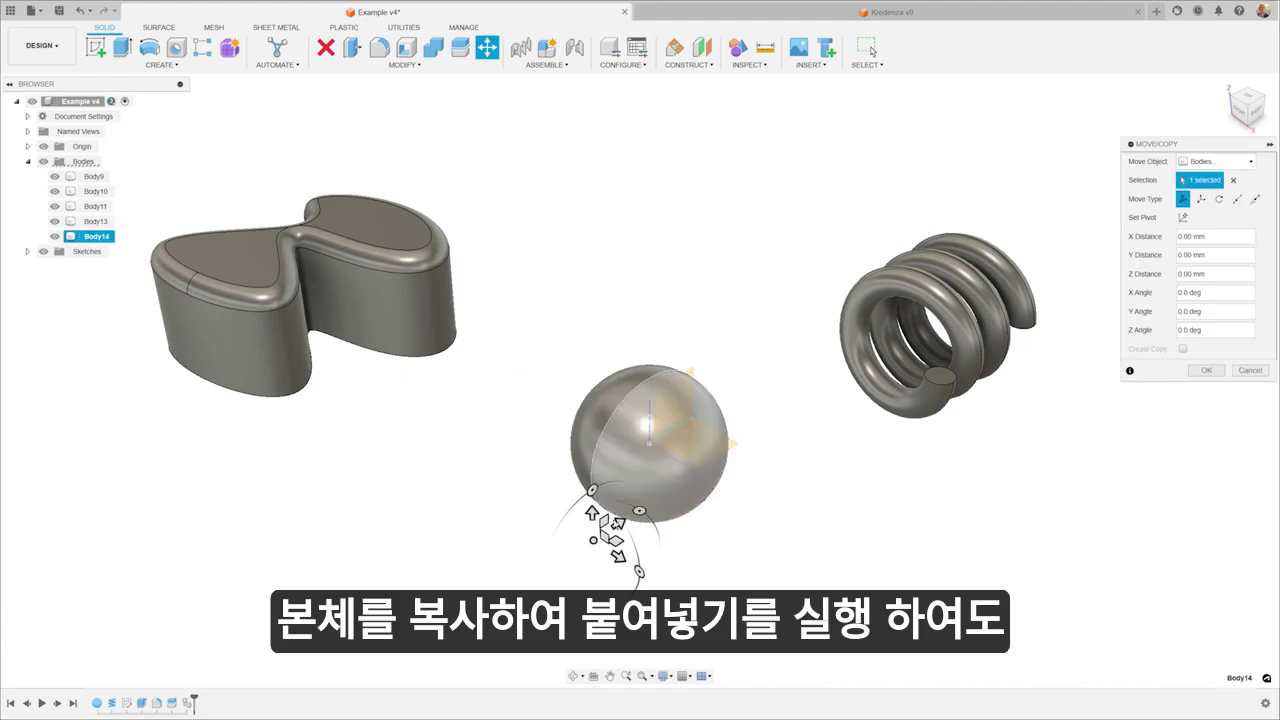
left_click_drag(594, 540, 299, 561)
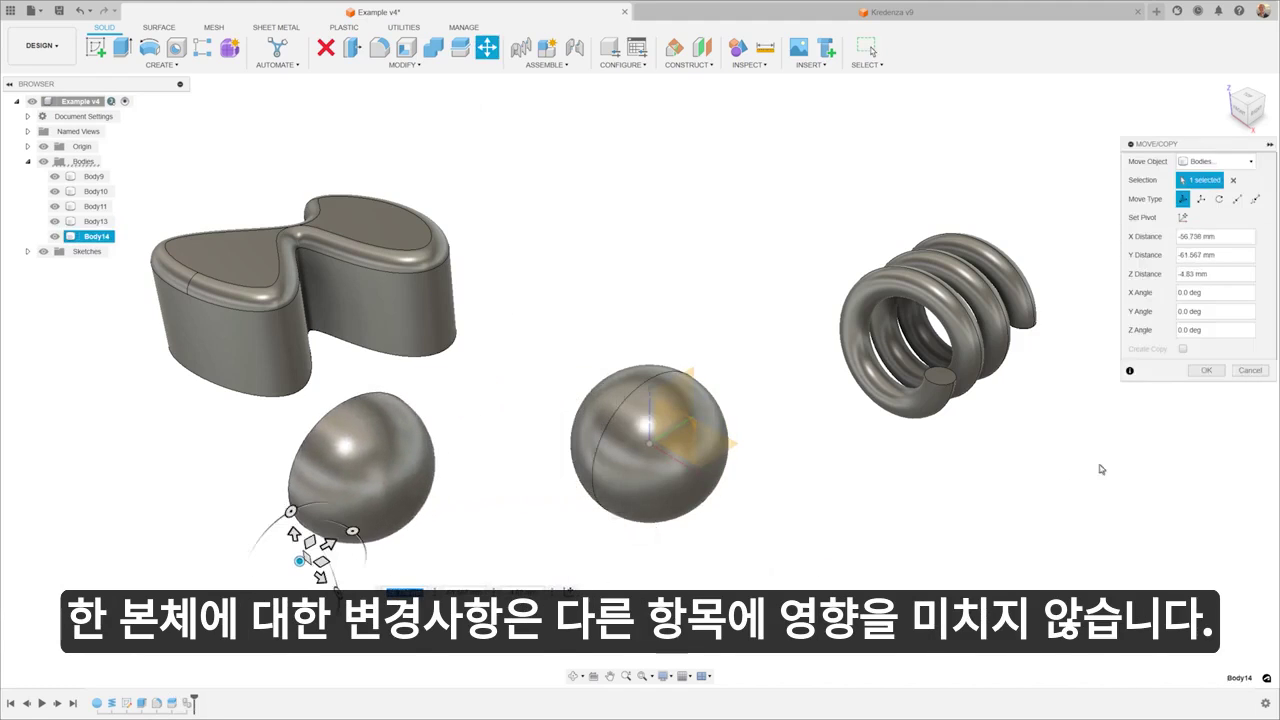
left_click(1206, 370)
Cut a simple hole 20 mm in diameter and 20 mm deep into the curved face of the copied half sphere.
key("h")
left_click(378, 457)
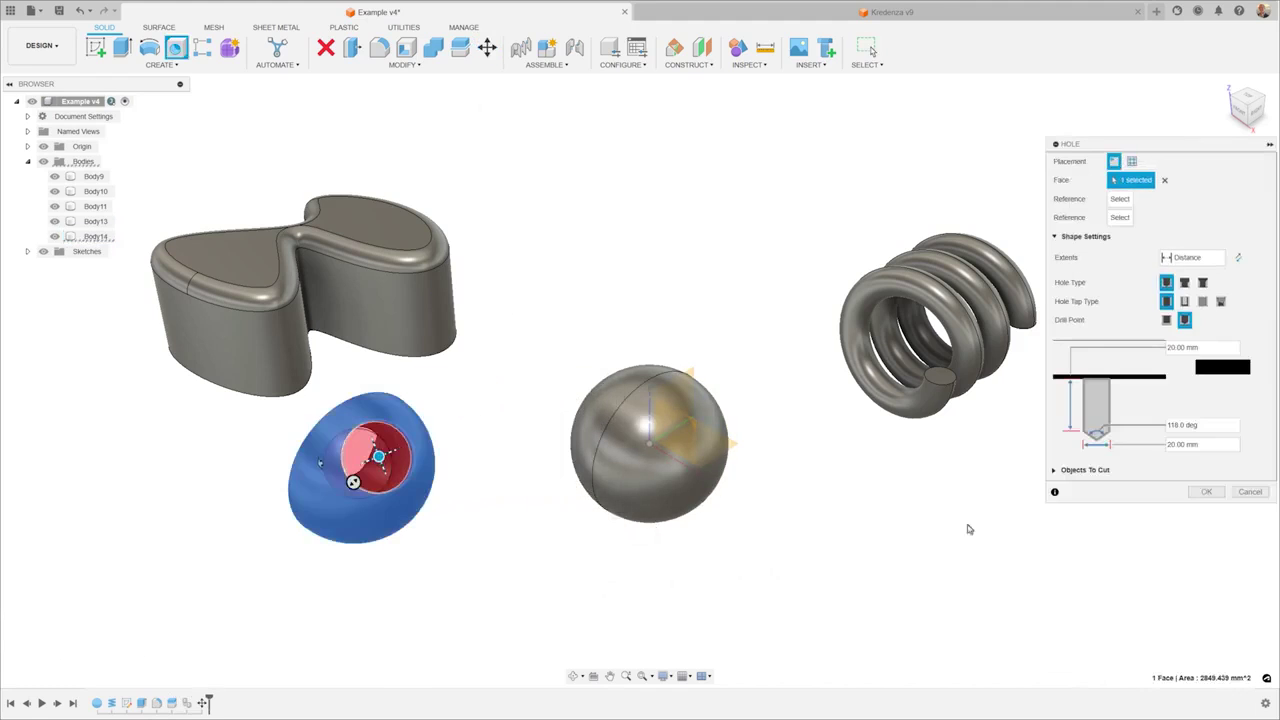
left_click(1207, 491)
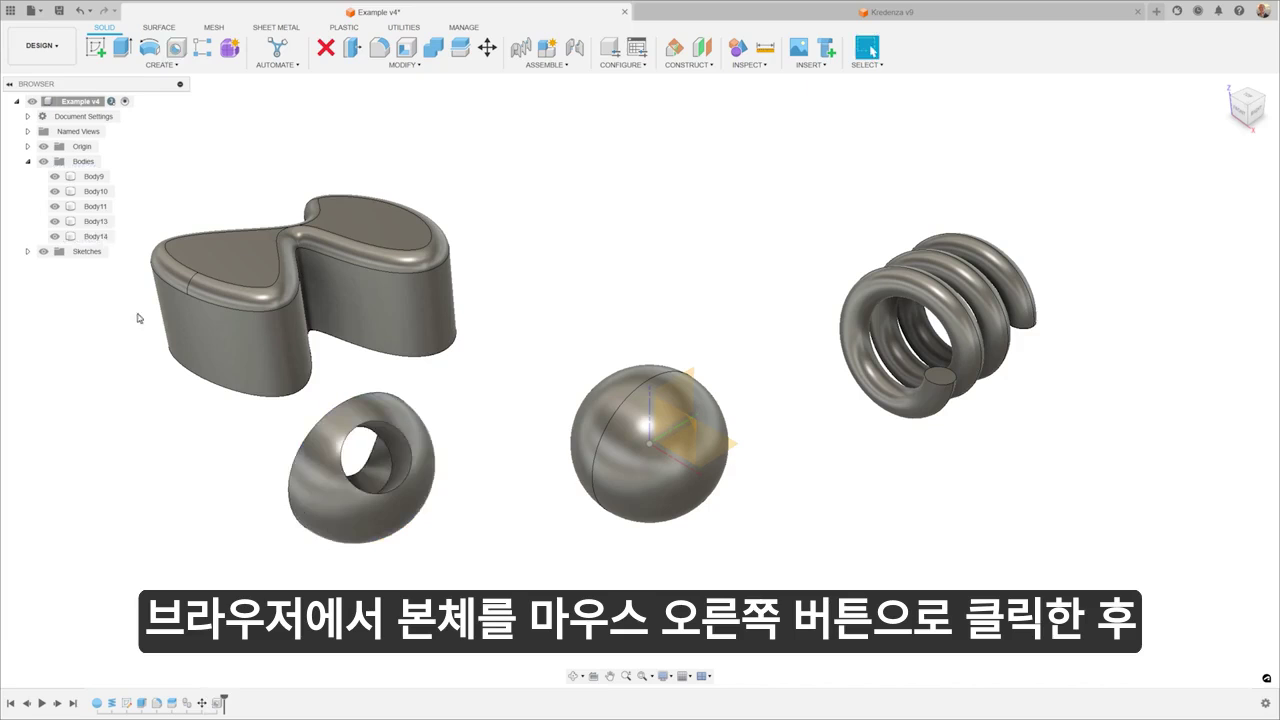
Create a component from the half-sphere body with the hole and expand the component's contents.
right_click(99, 240)
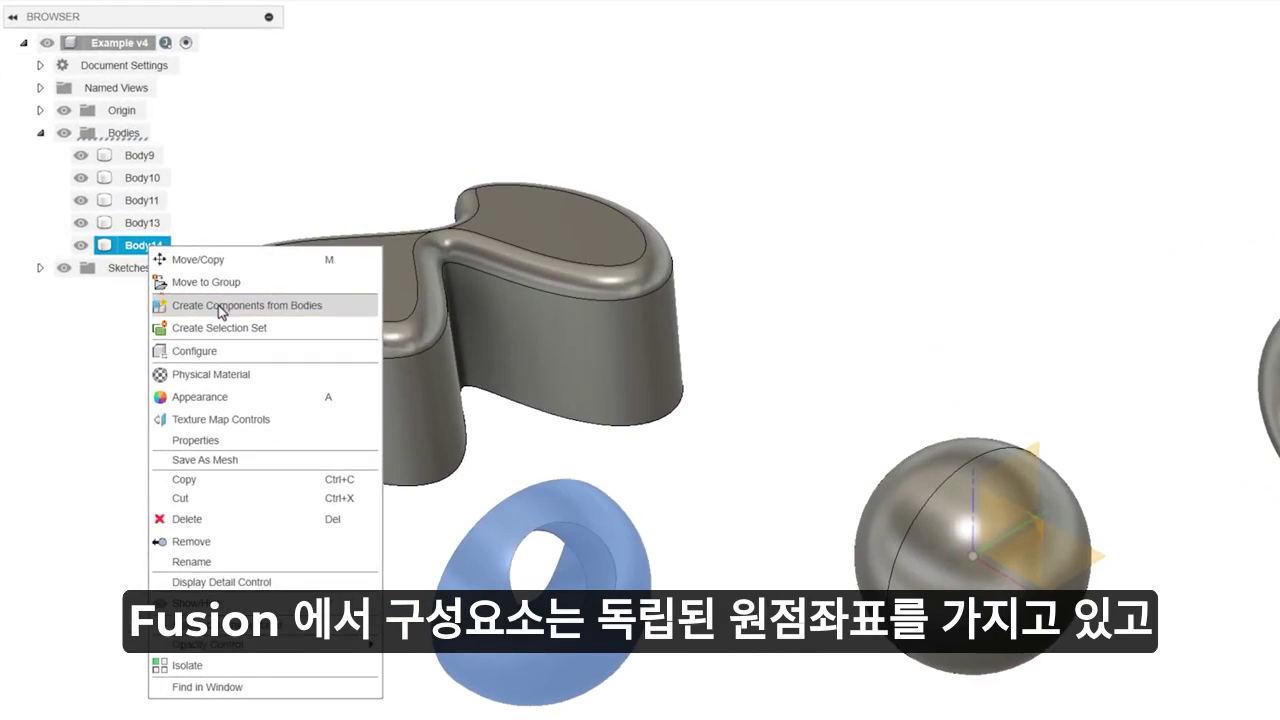
left_click(221, 309)
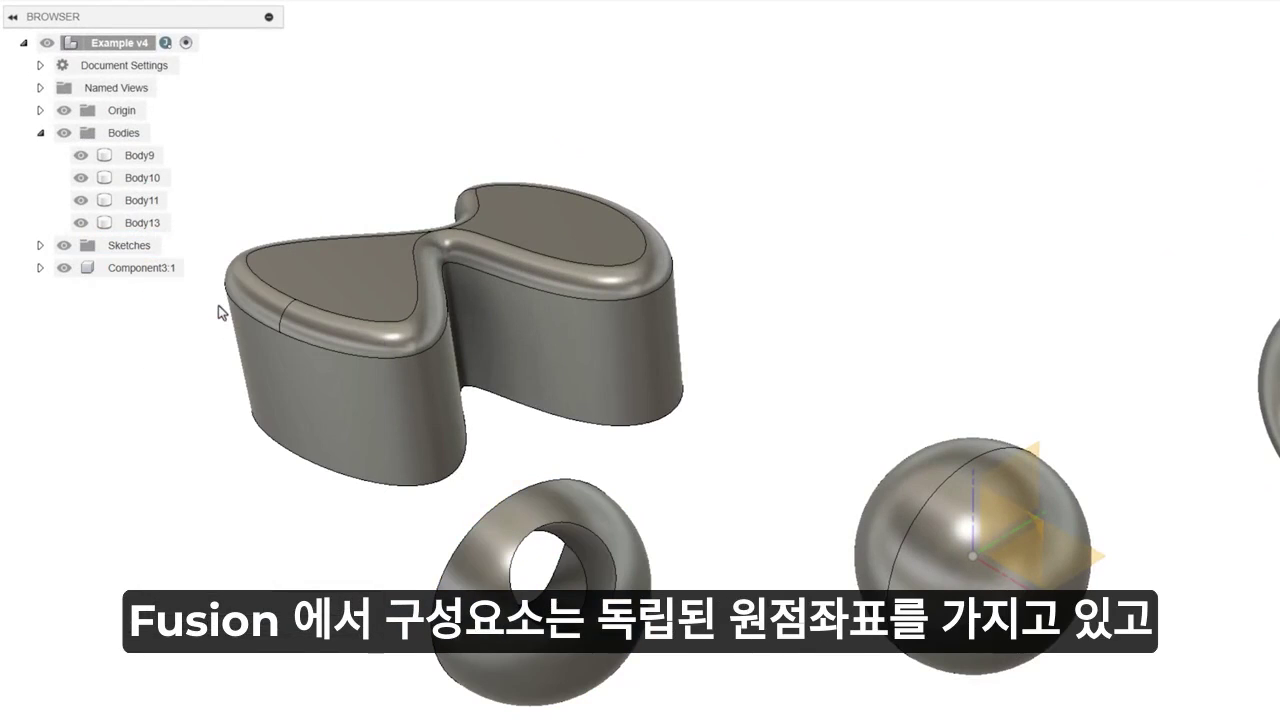
left_click(40, 268)
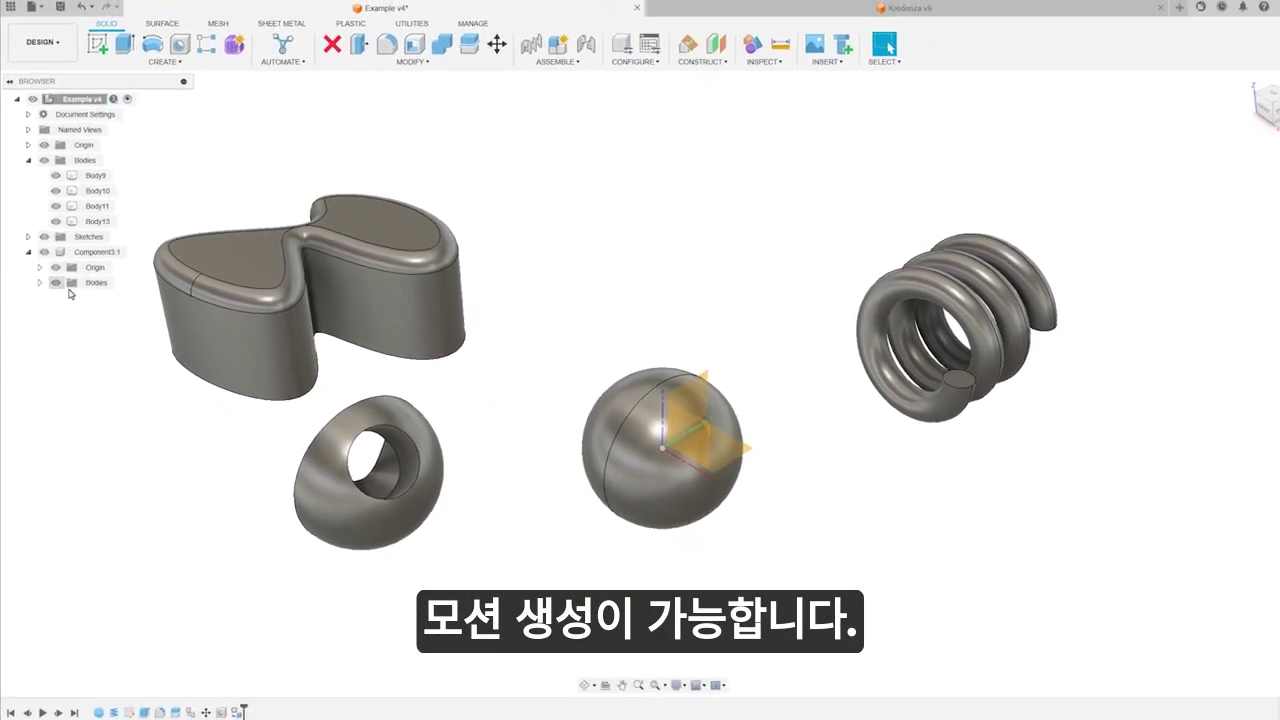
Move the half-sphere component freely to the empty space above the split sphere and check its Bodies folder.
left_click_drag(338, 522, 651, 233)
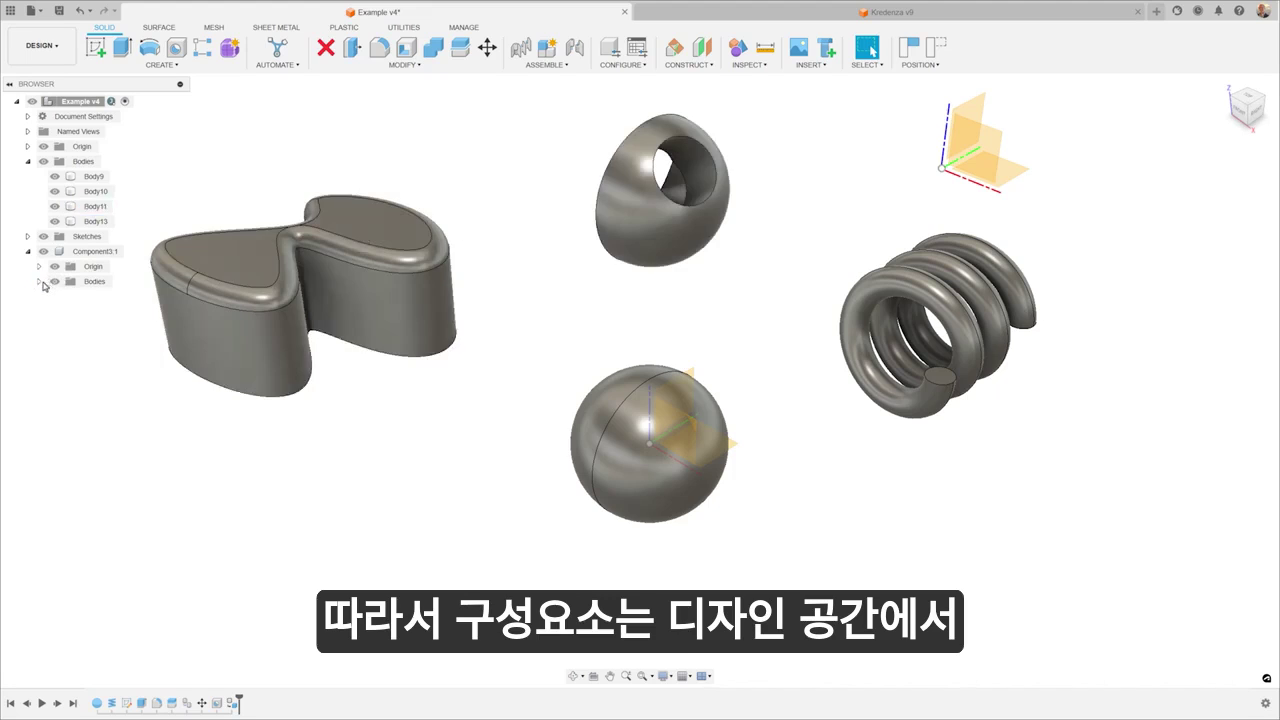
left_click(39, 282)
left_click(39, 284)
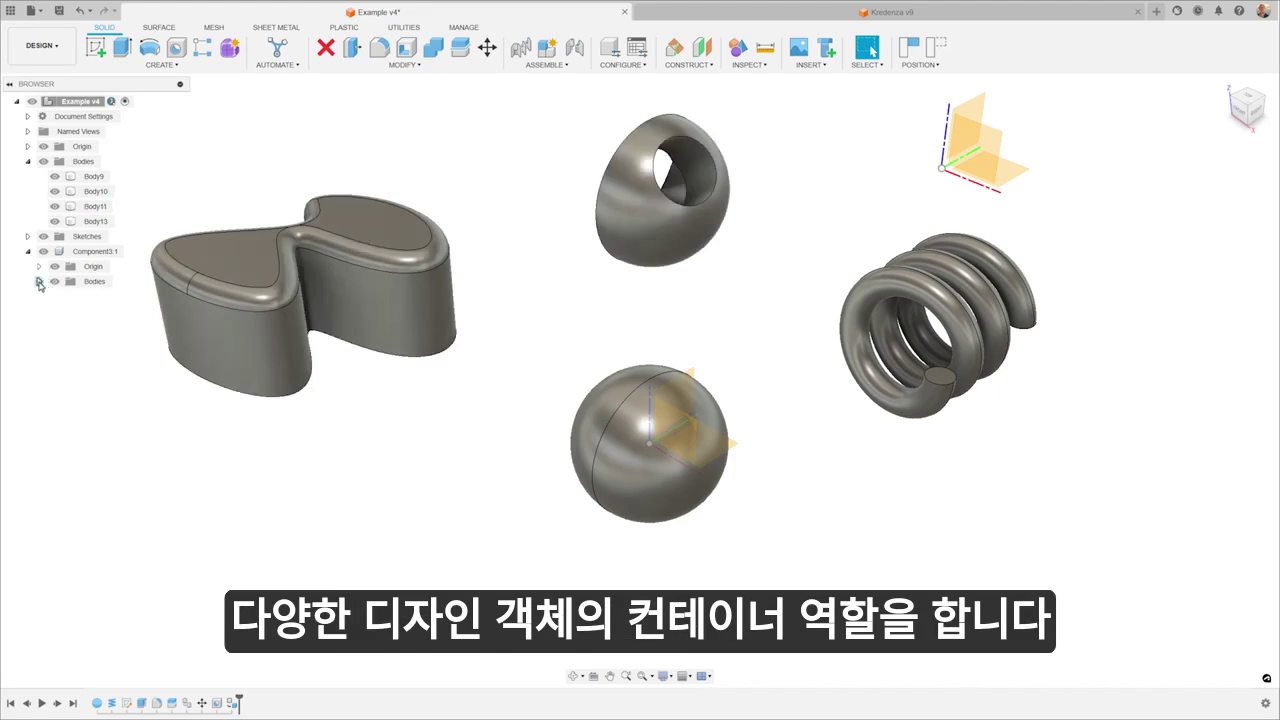
Switch to the Kredenza v9 design and examine the contents of the Base and Shell components.
left_click(852, 13)
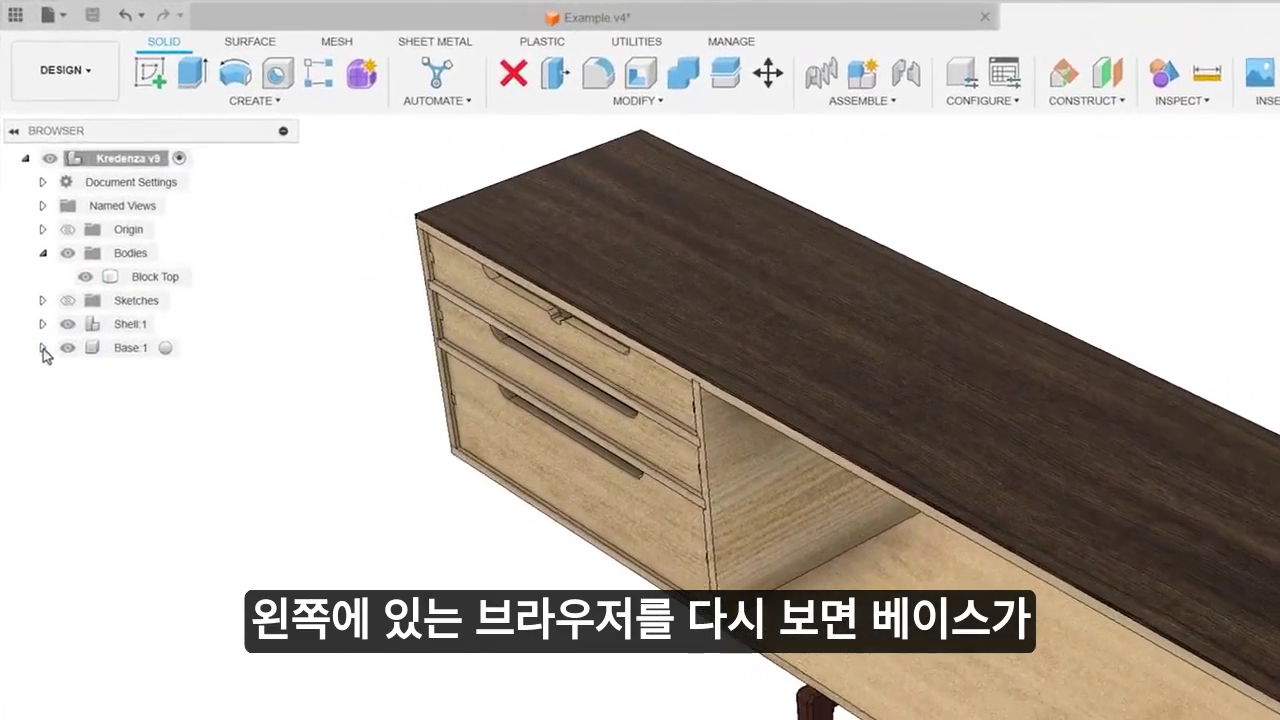
left_click(42, 348)
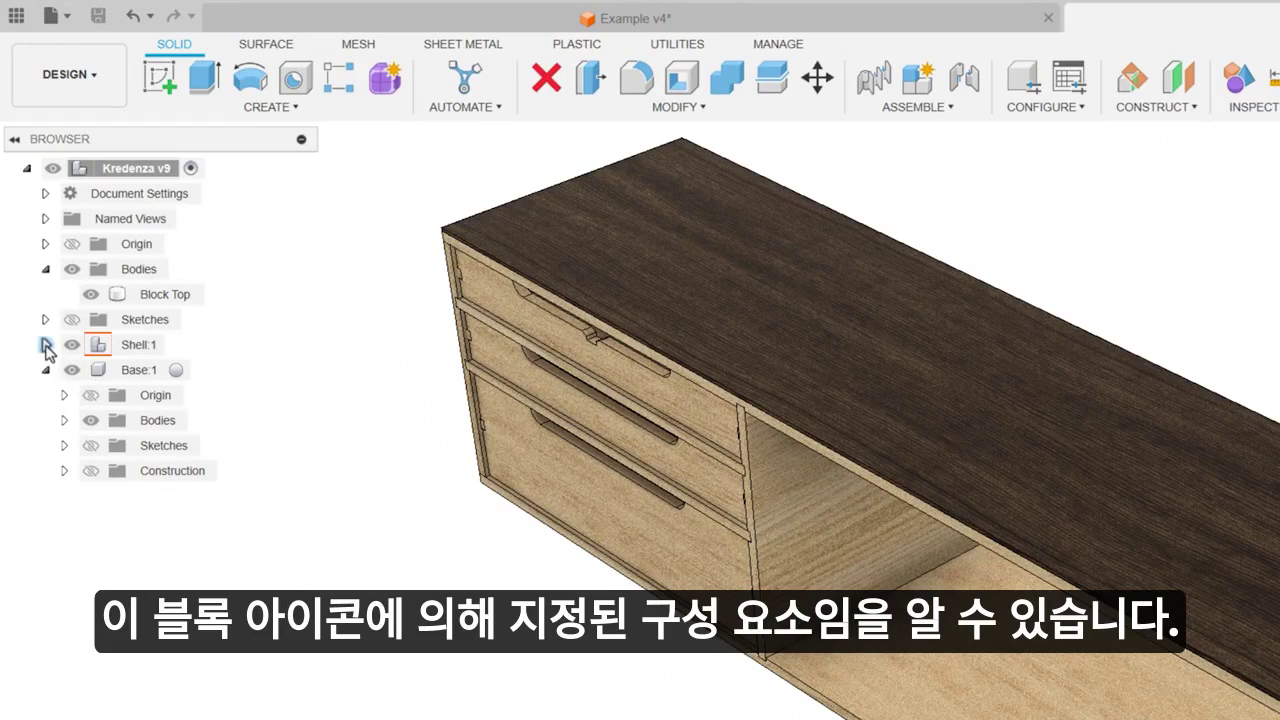
left_click(45, 345)
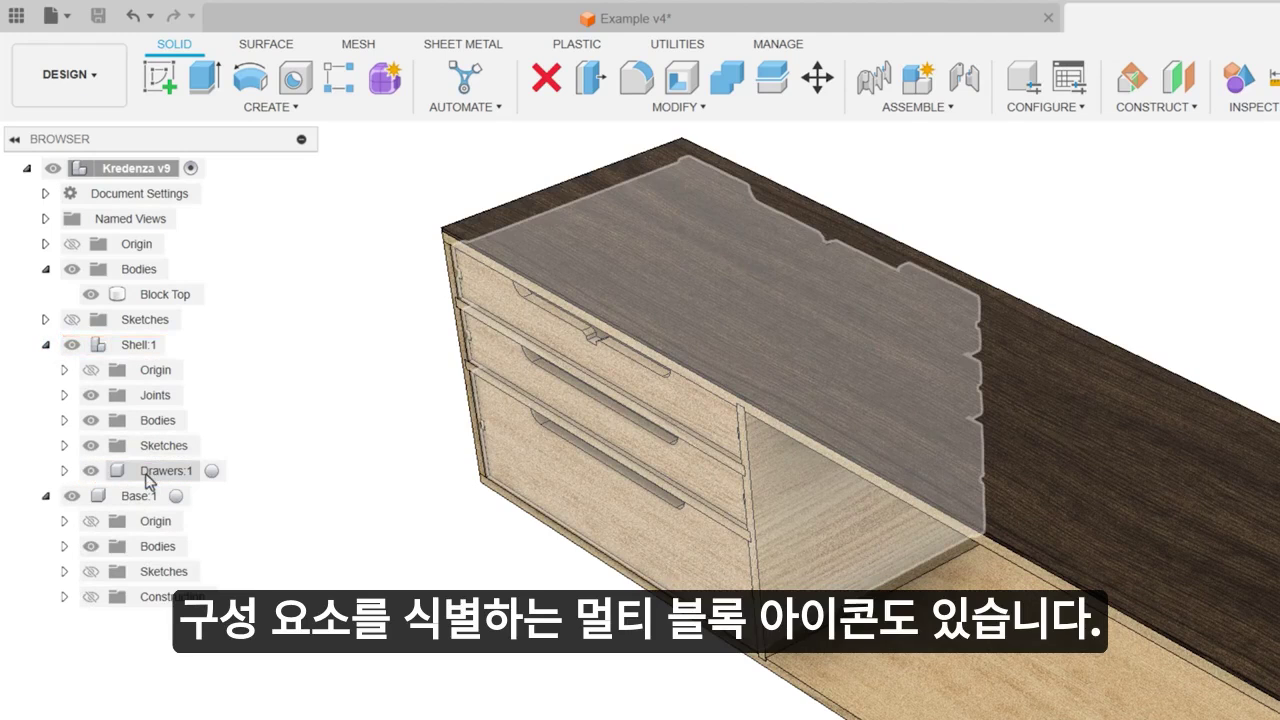
left_click(45, 344)
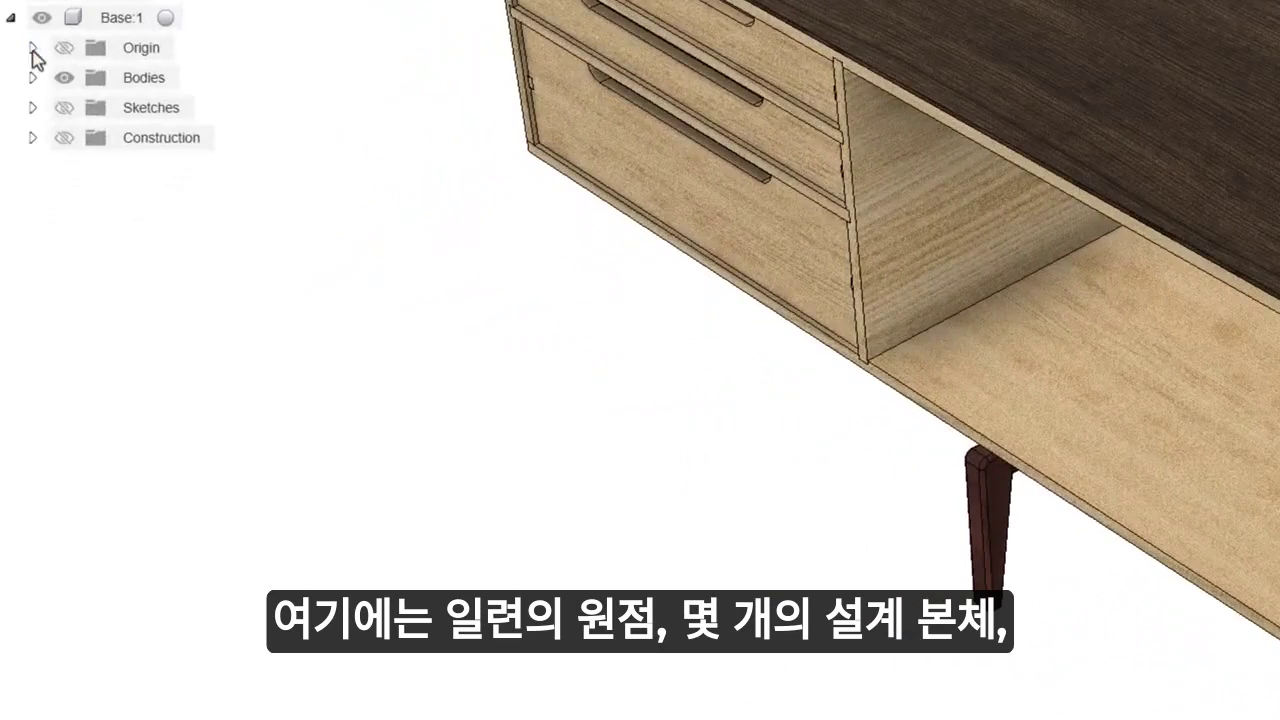
Examine the Base component's origin, bodies, sketches and construction planes, briefly showing the planes in the model.
left_click(37, 198)
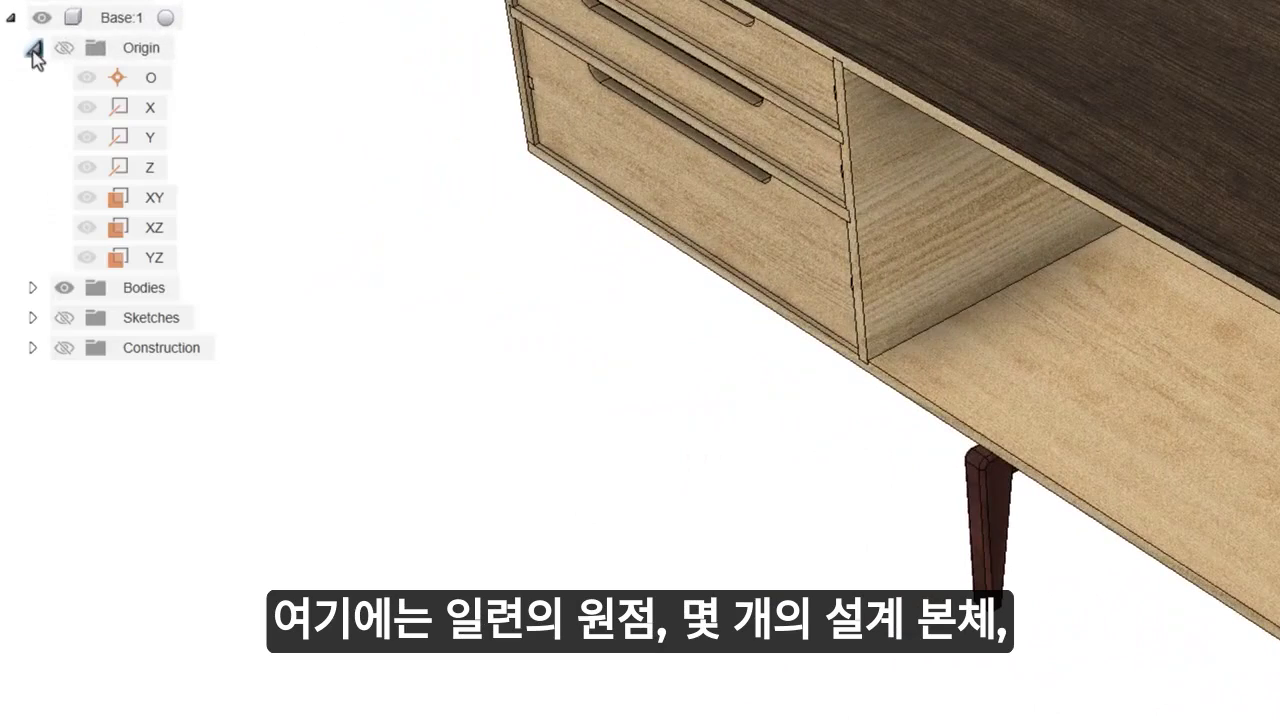
left_click(32, 288)
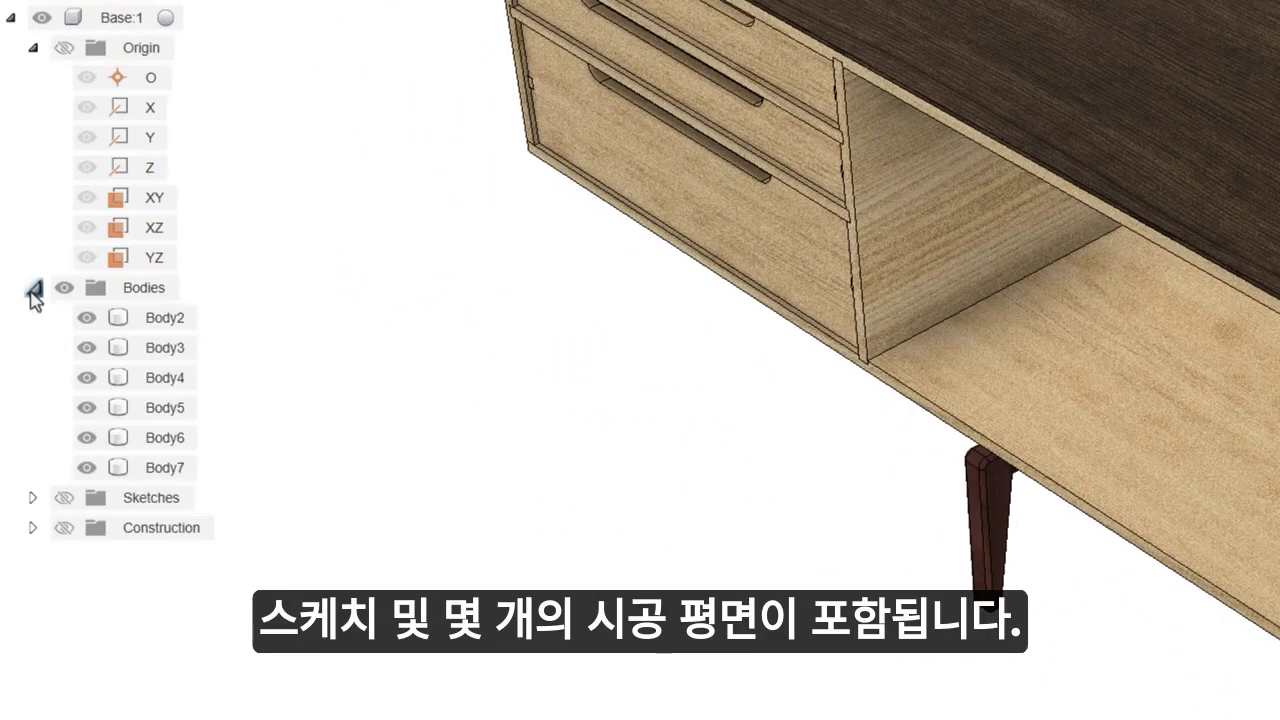
left_click(32, 498)
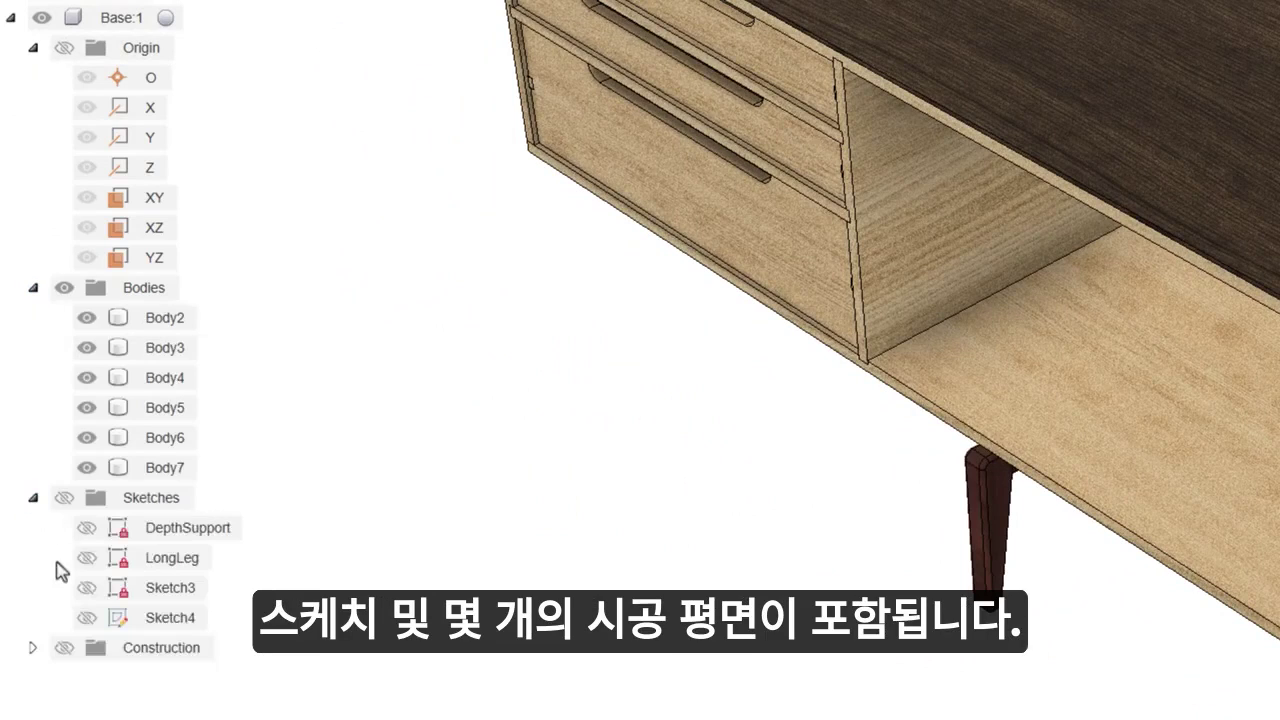
left_click(32, 648)
left_click(64, 648)
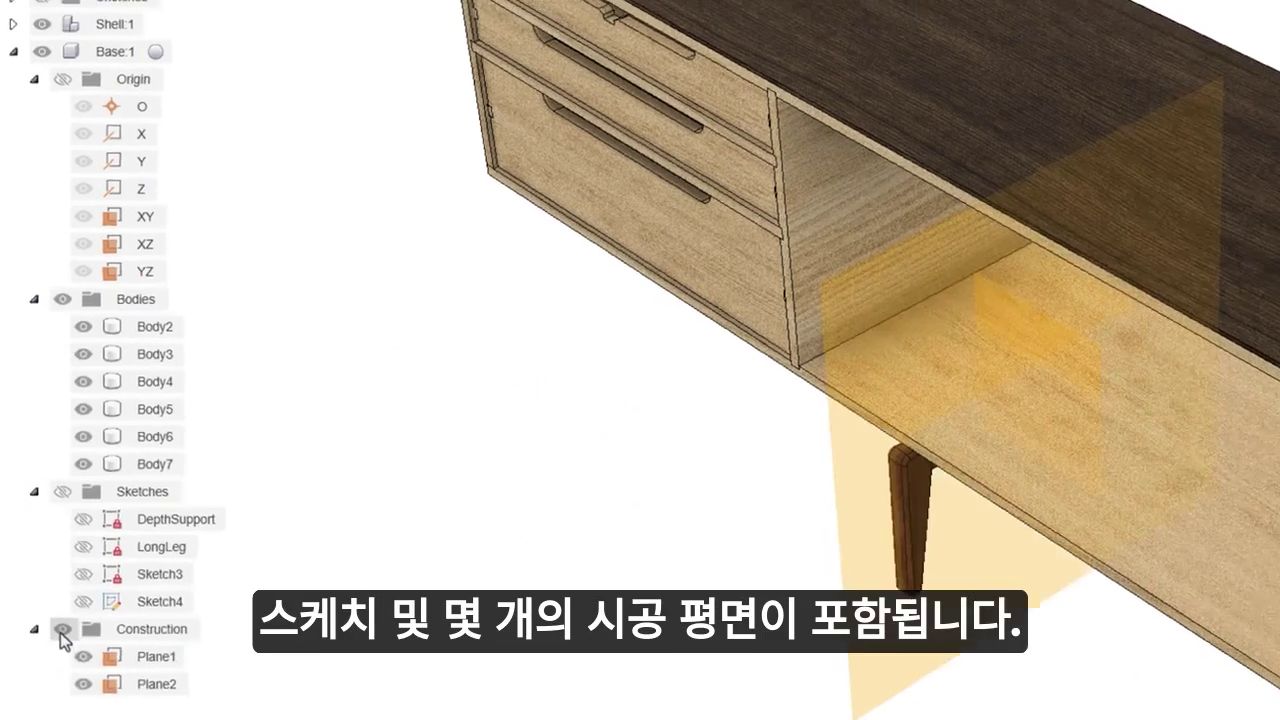
left_click(62, 629)
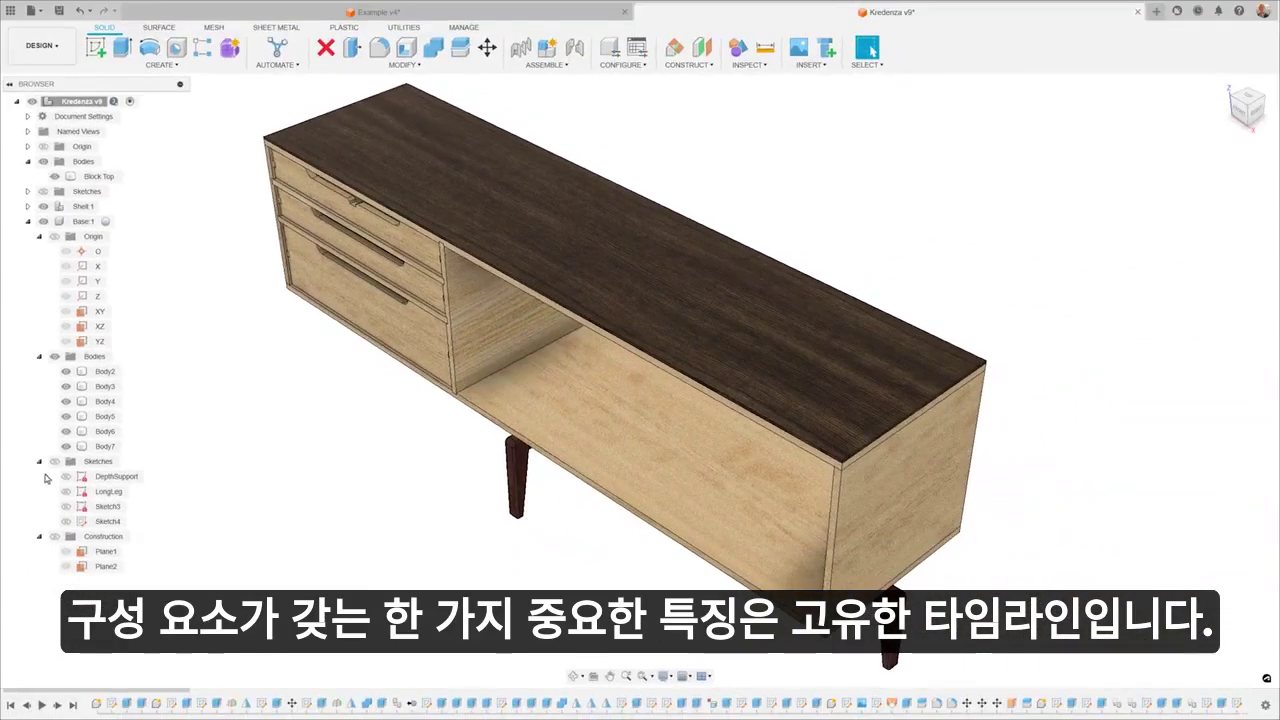
Collapse the Base component's Construction, Sketches, Bodies and Origin folders and activate the component.
left_click(39, 537)
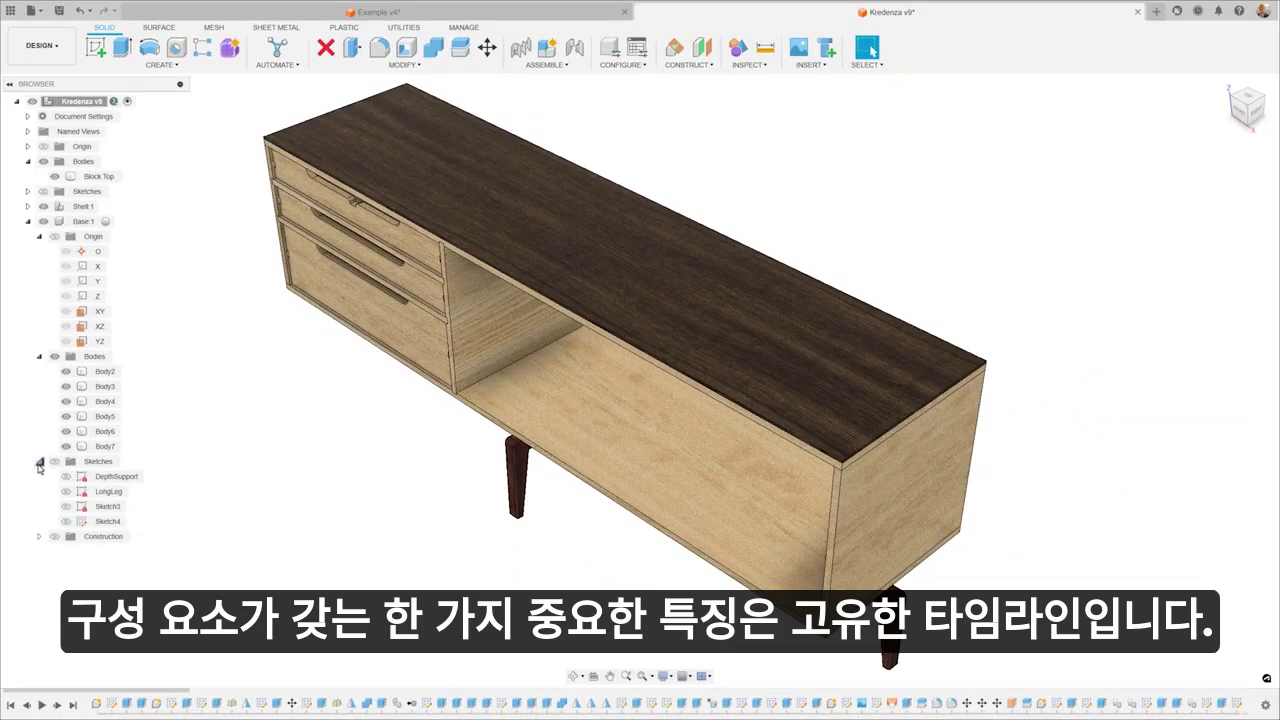
left_click(39, 462)
left_click(39, 356)
left_click(40, 237)
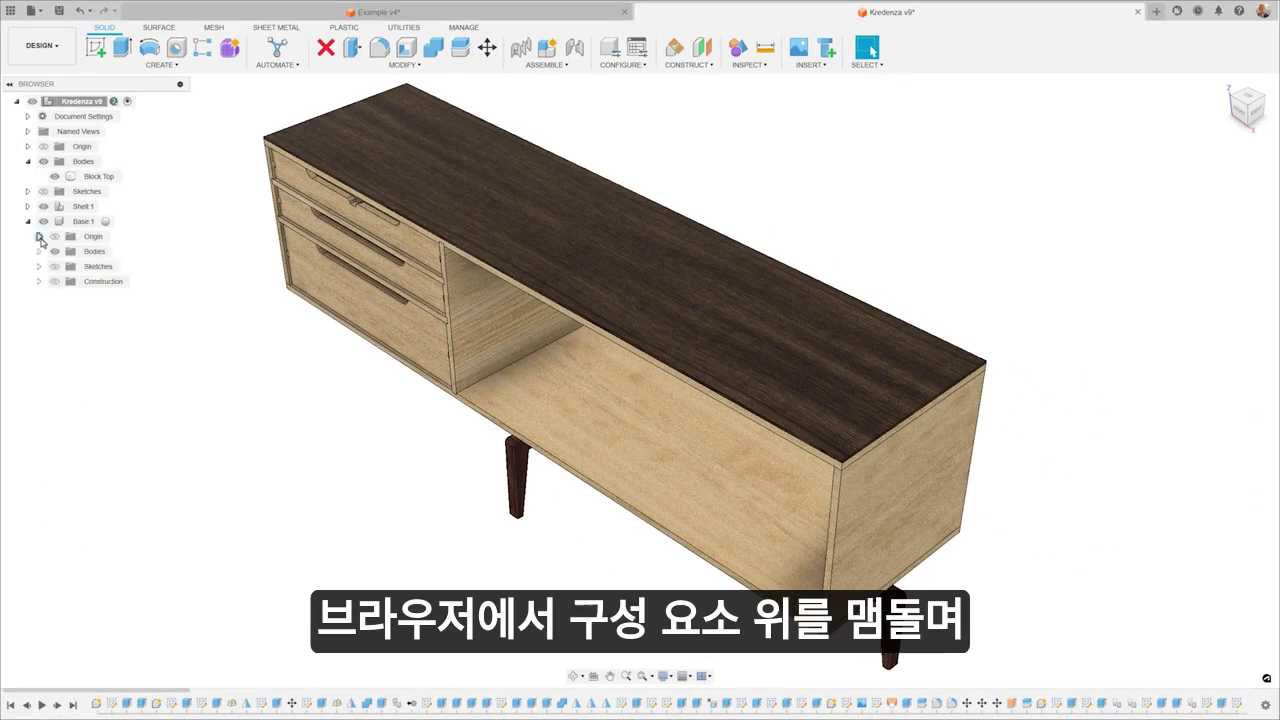
left_click(106, 222)
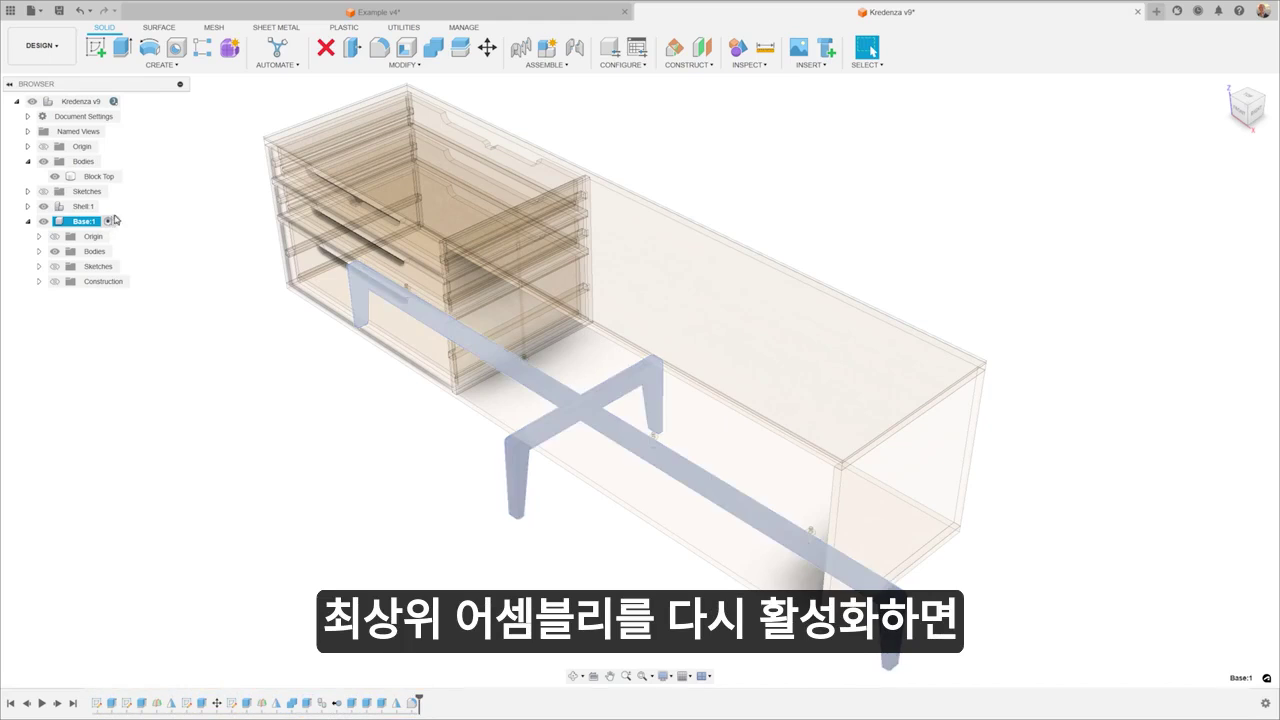
Reactivate the top-level Kredenza assembly and export the Base component only to the Fusion Demos > Furniture cloud folder.
left_click(113, 102)
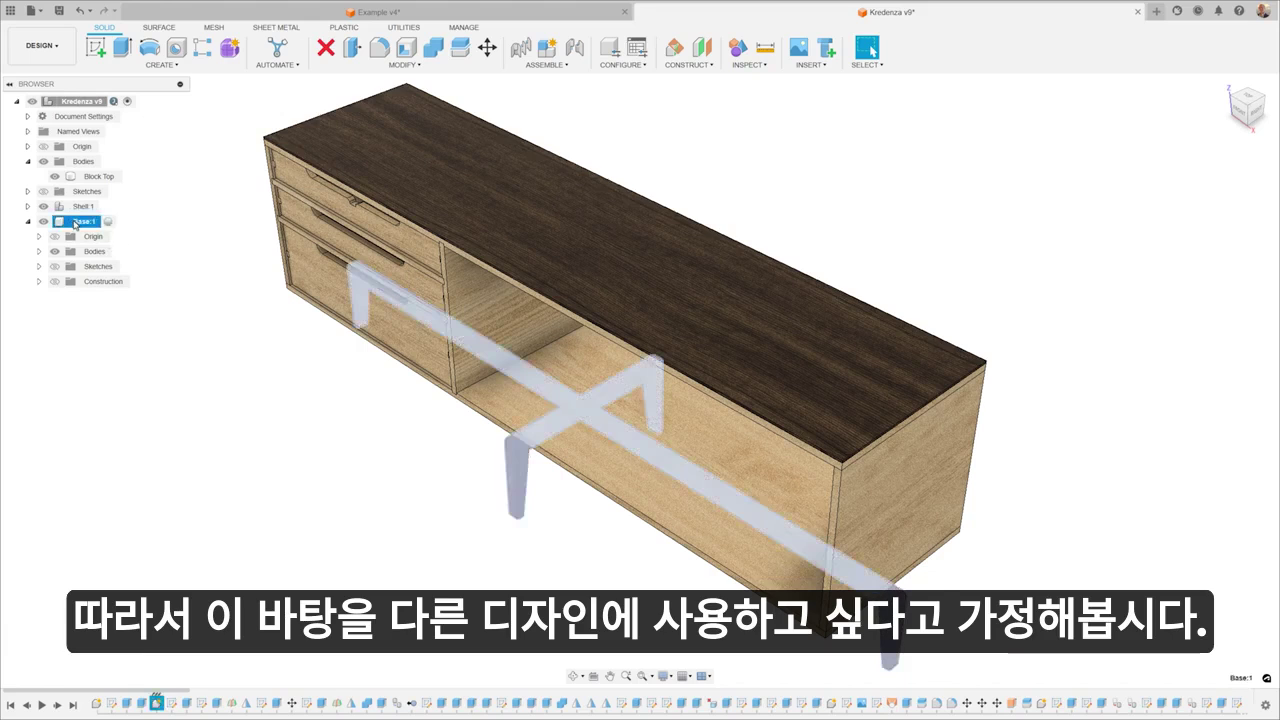
right_click(78, 228)
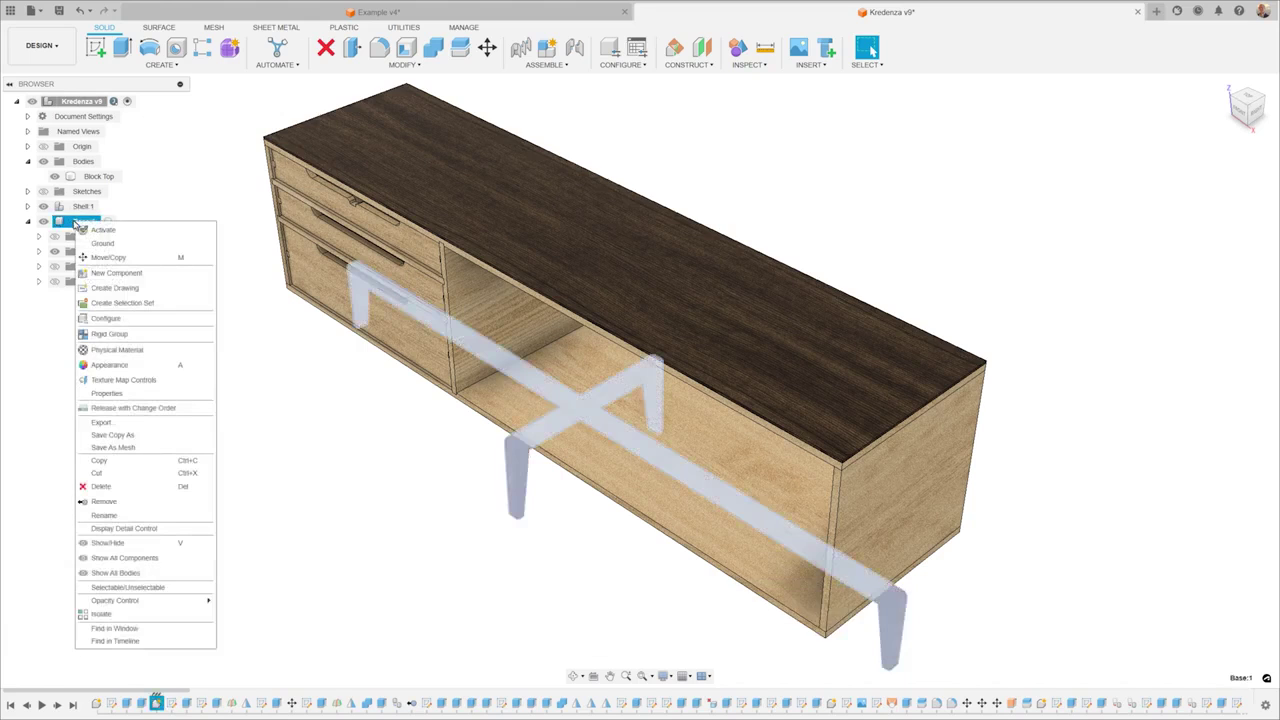
left_click(111, 424)
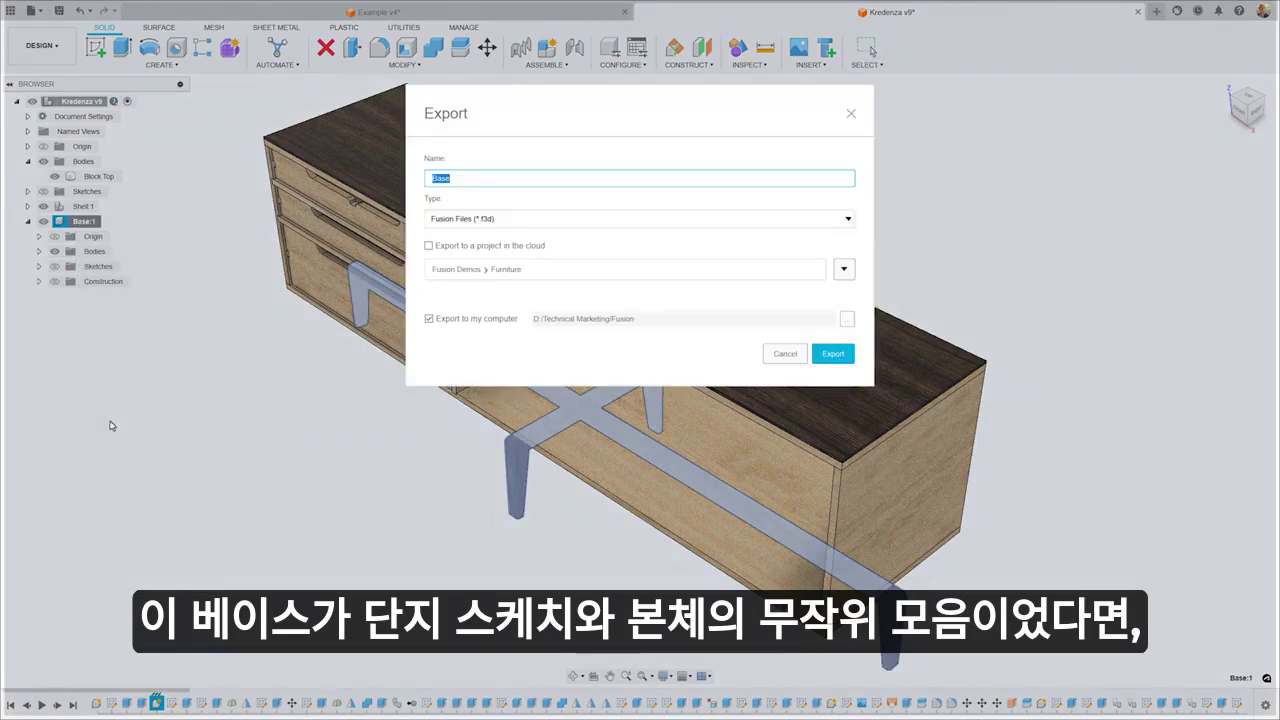
left_click(428, 246)
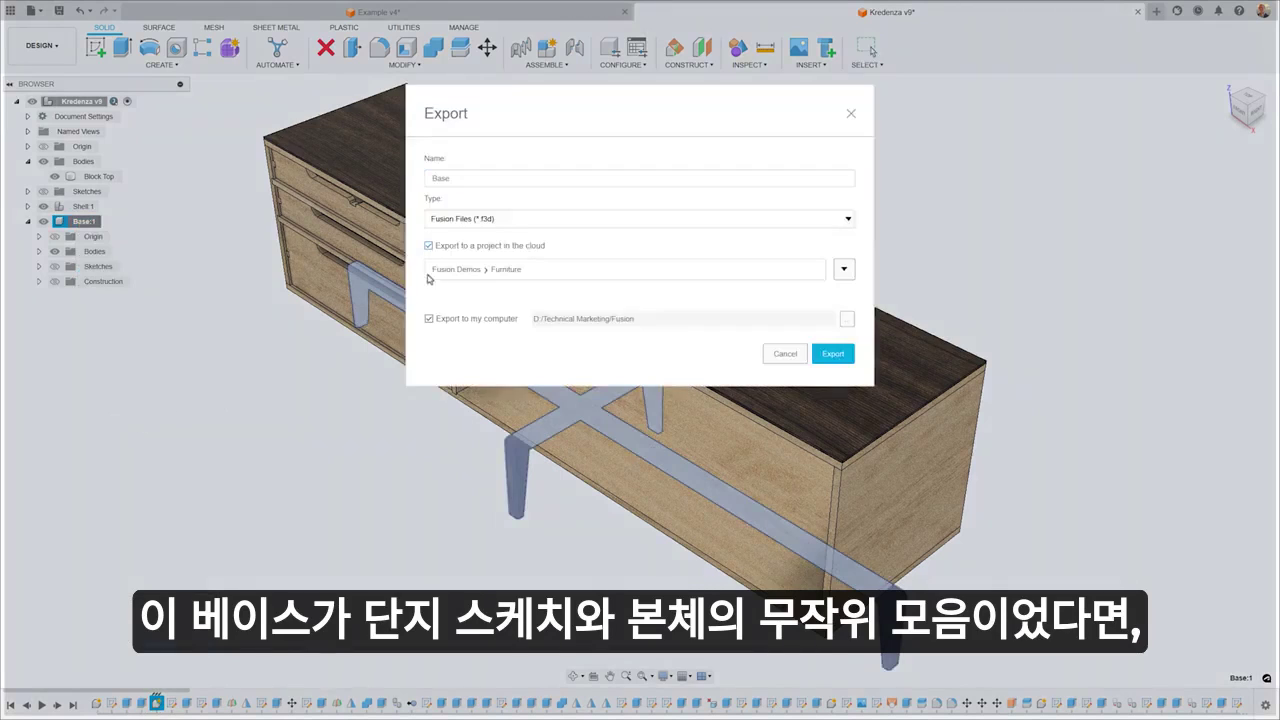
left_click(428, 318)
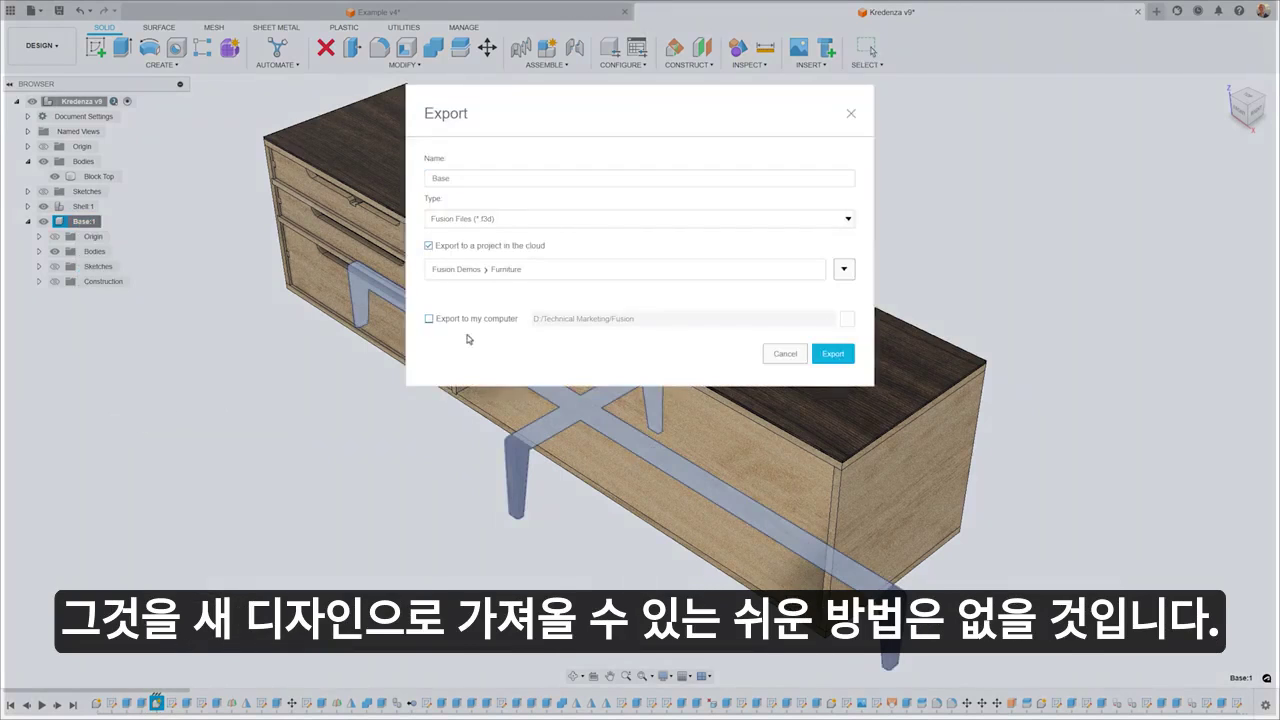
left_click(841, 355)
left_click(835, 358)
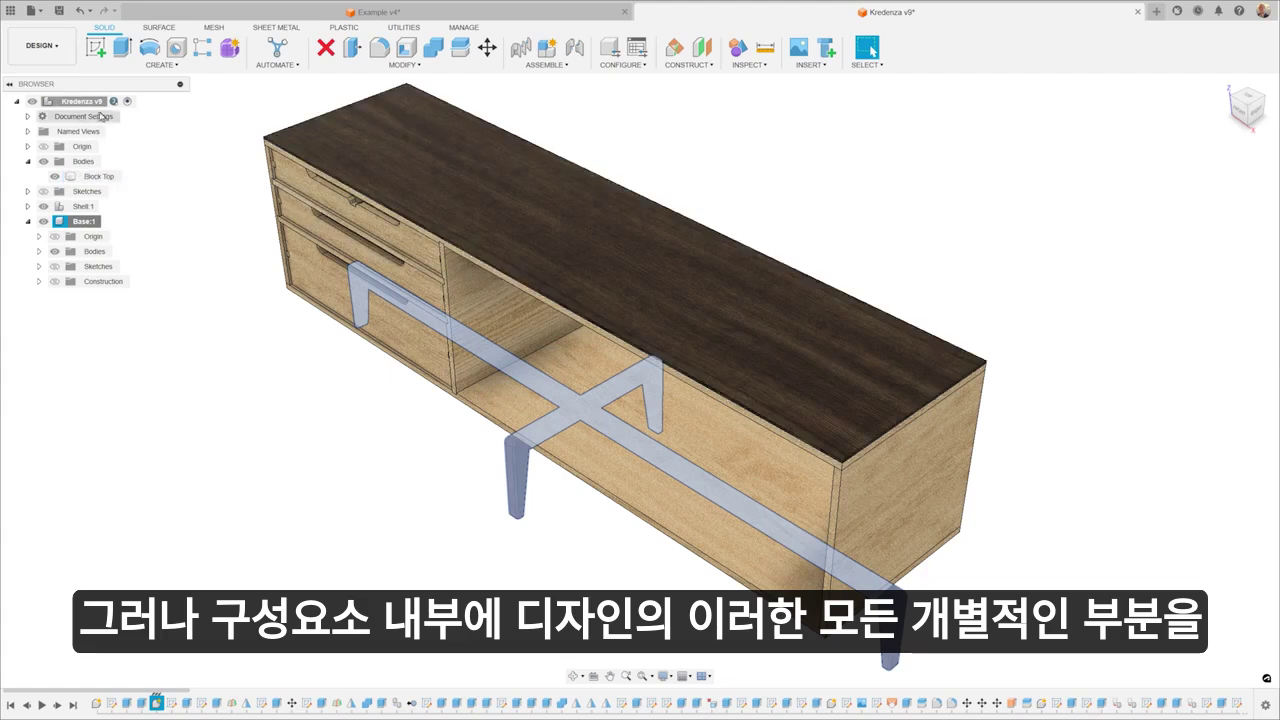
Show the Furniture folder's cloud files and create a new empty design.
left_click(11, 12)
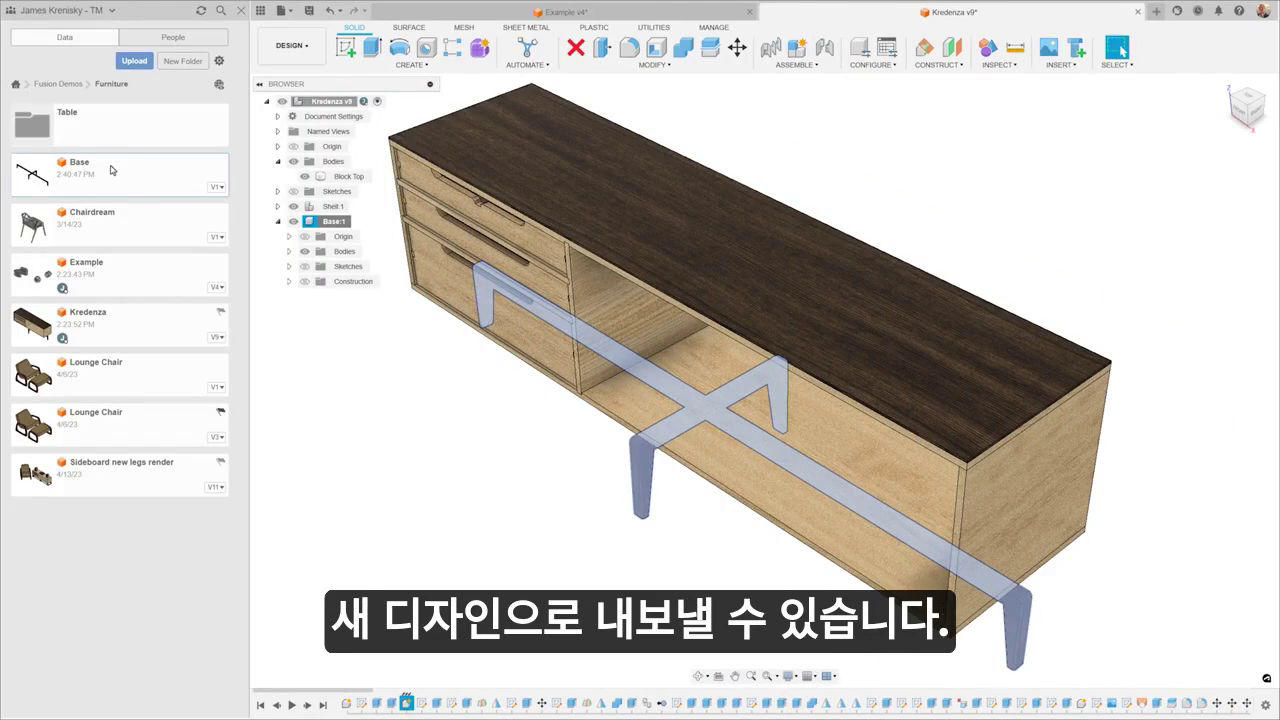
left_click(282, 12)
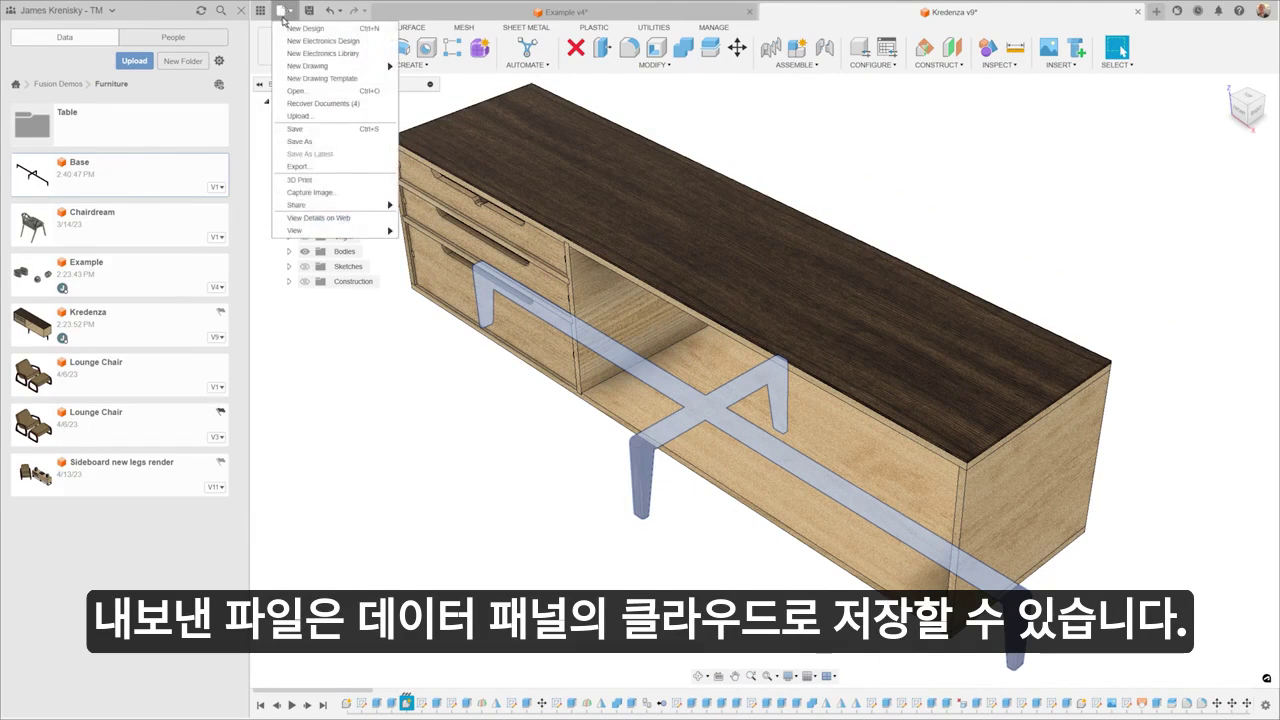
left_click(282, 12)
left_click(282, 12)
left_click(306, 28)
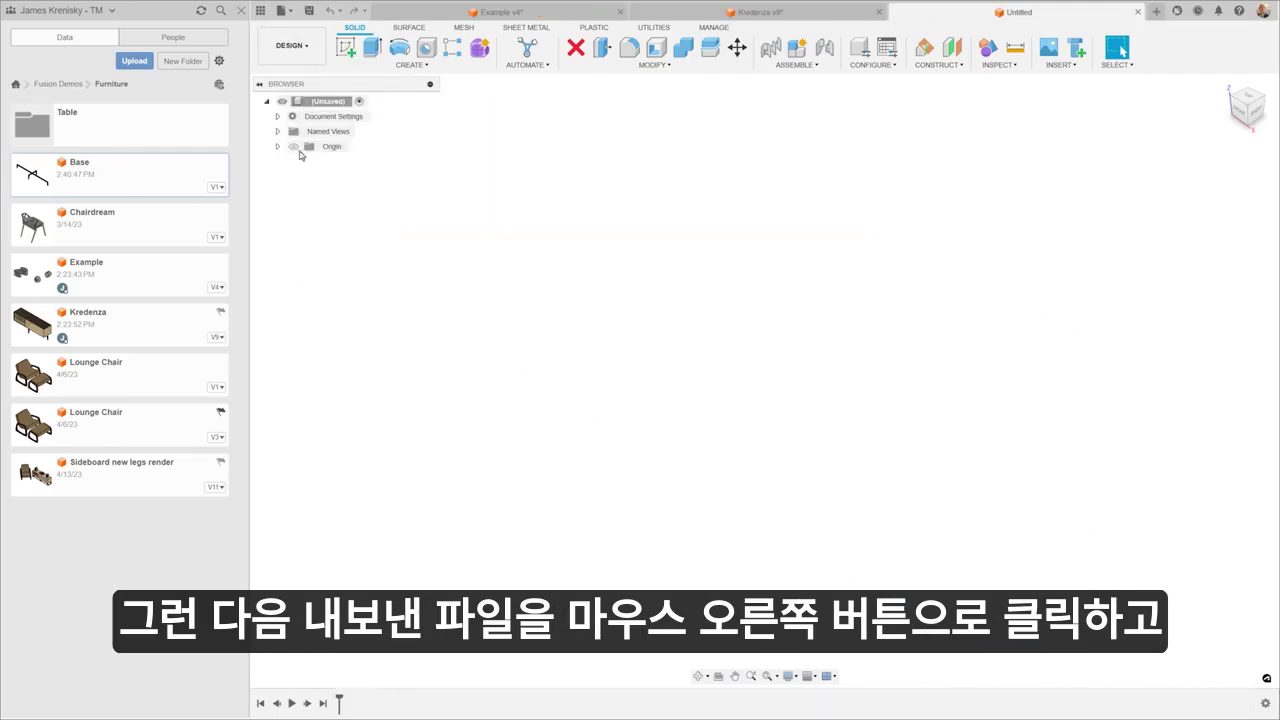
Insert the exported Base file into the new design without moving it from its default position.
right_click(170, 180)
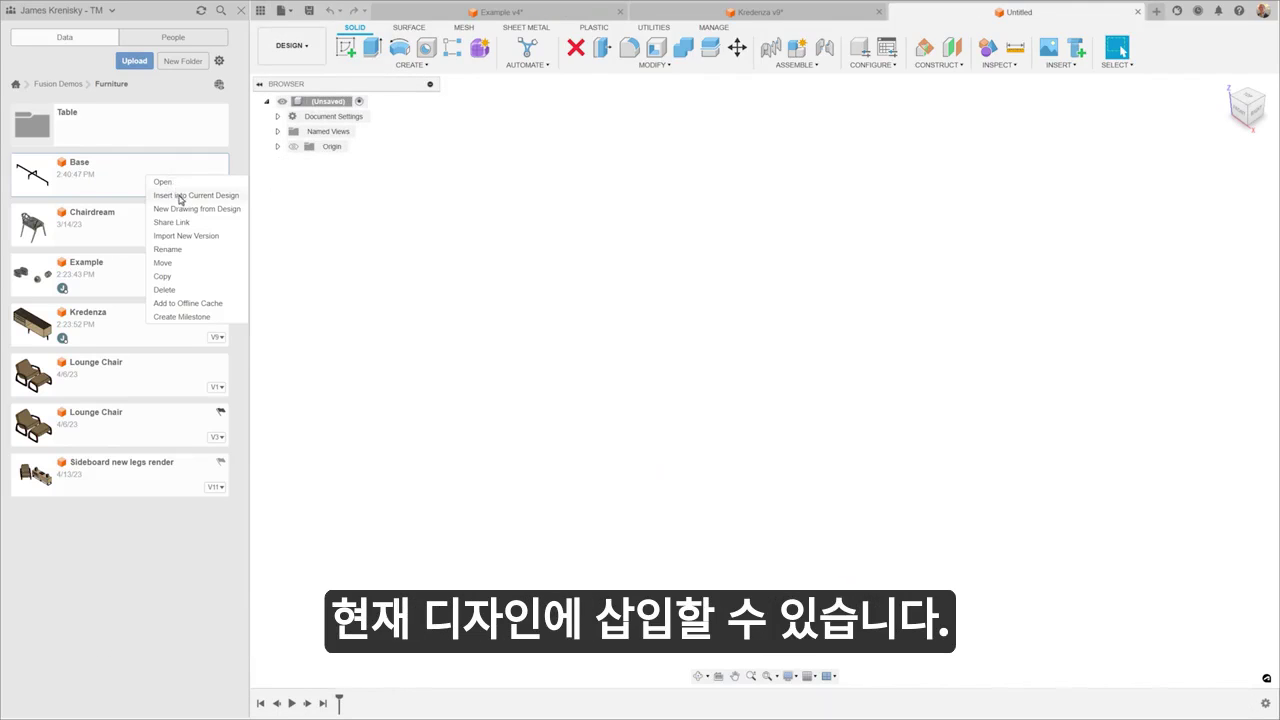
left_click(180, 197)
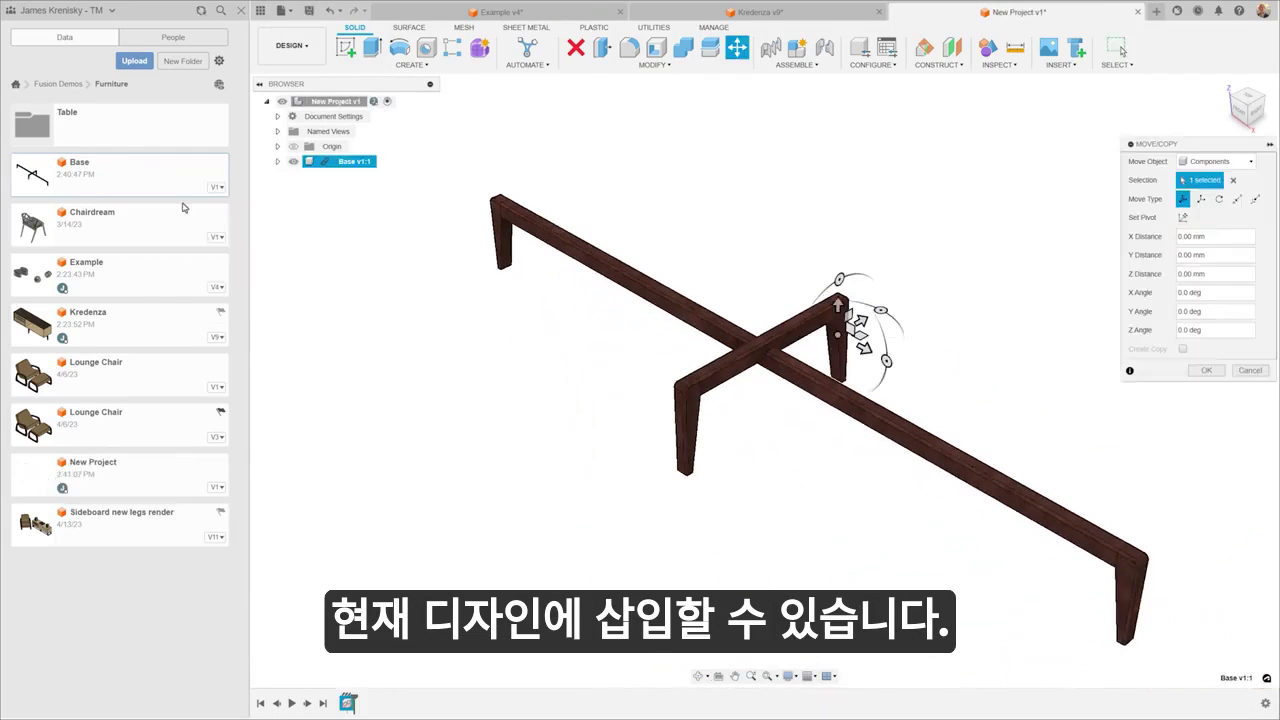
key("Escape")
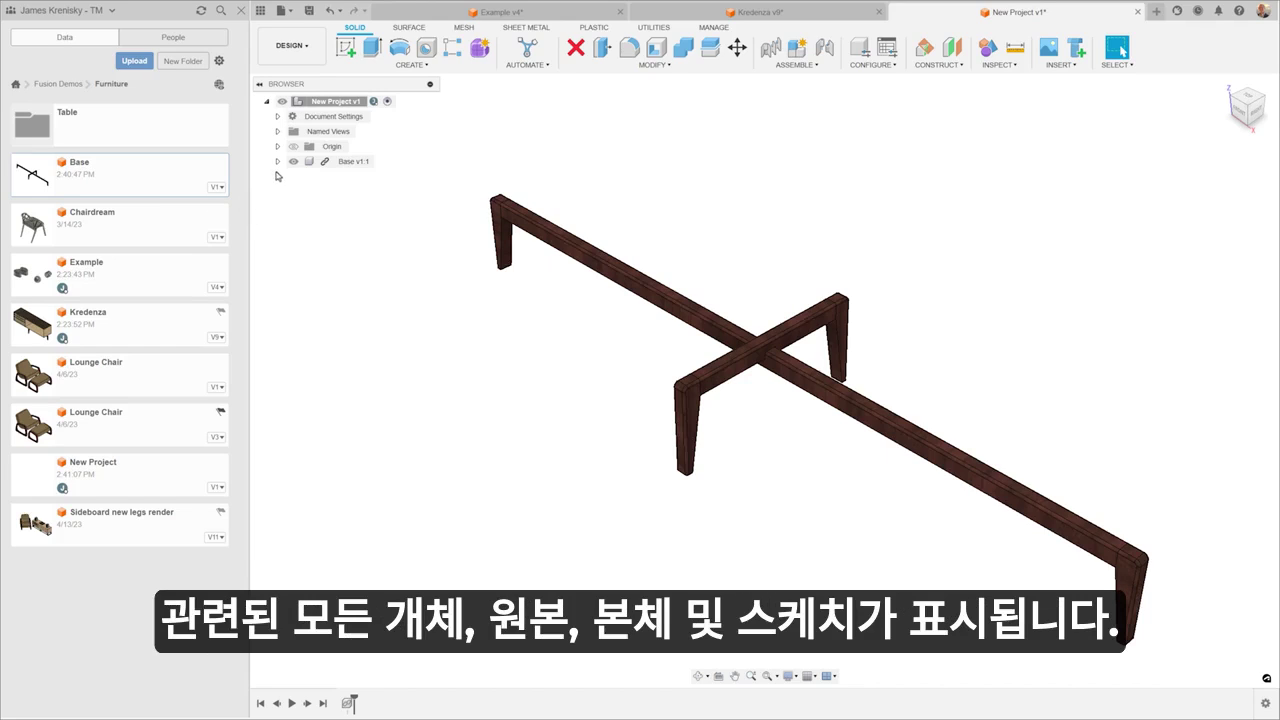
Expand the inserted Base component's contents, hide the cloud files and examine the component's part number, name and description.
left_click(277, 162)
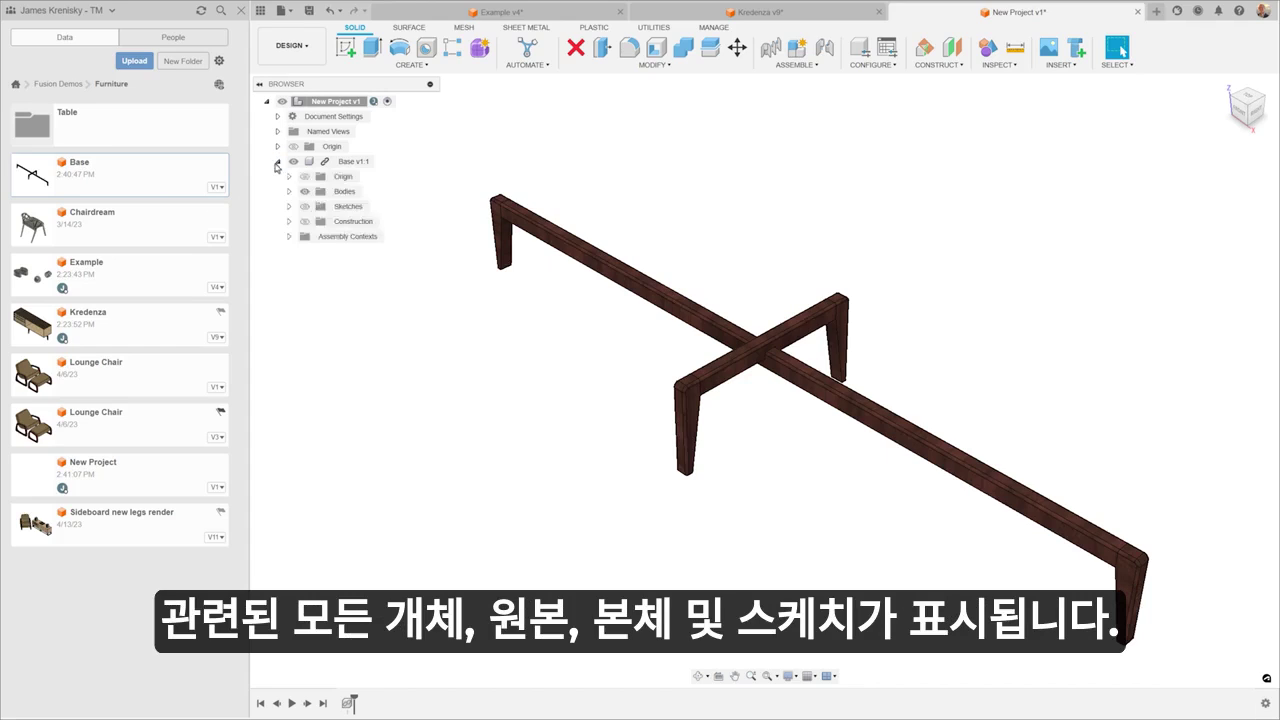
left_click(261, 11)
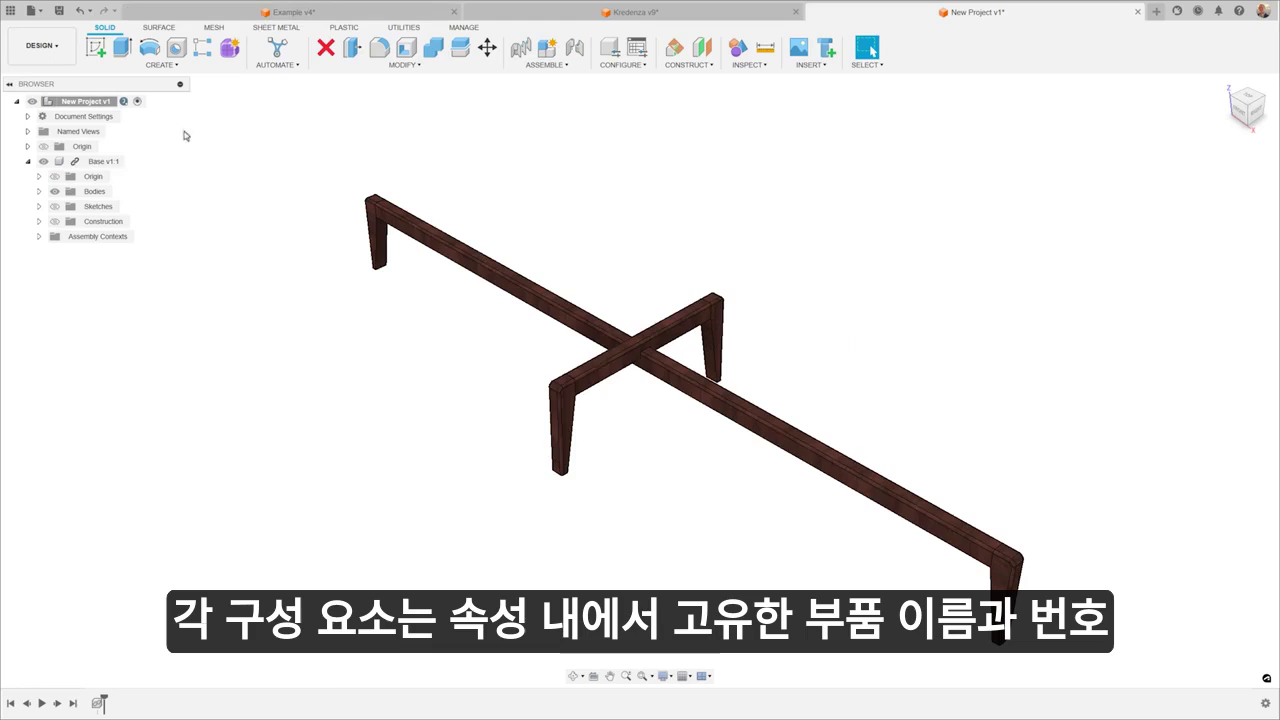
right_click(104, 162)
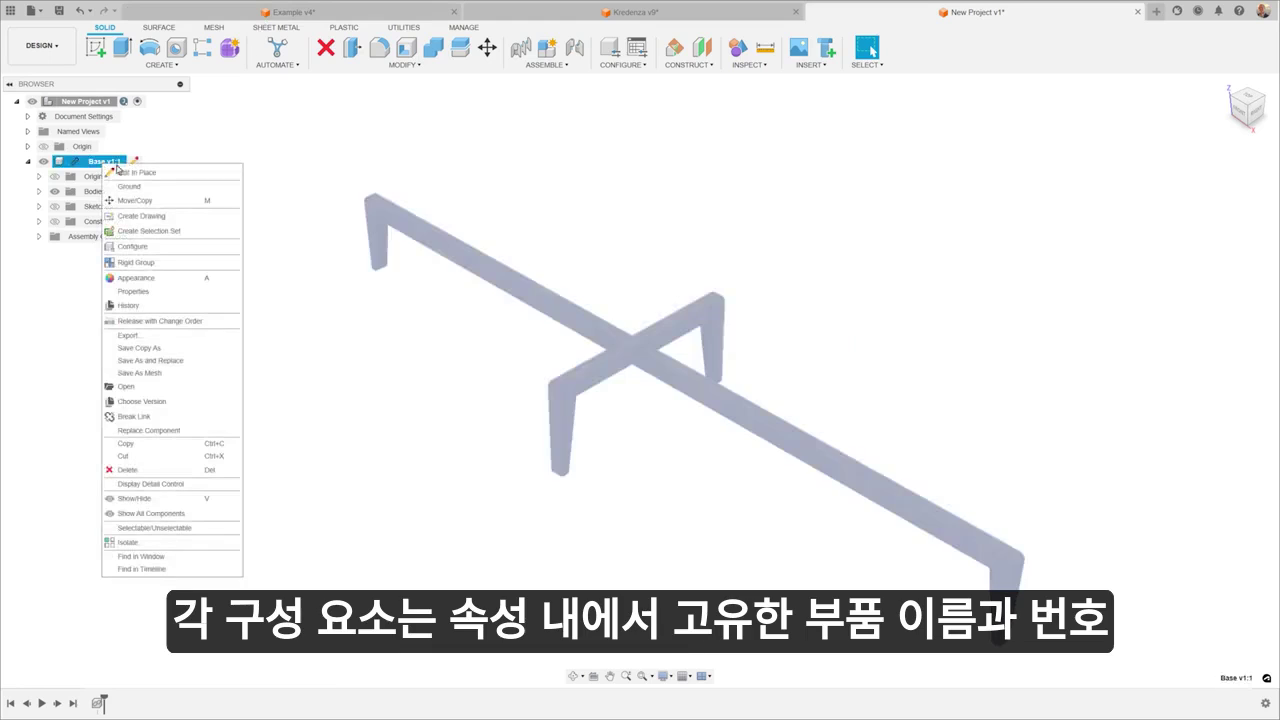
left_click(149, 294)
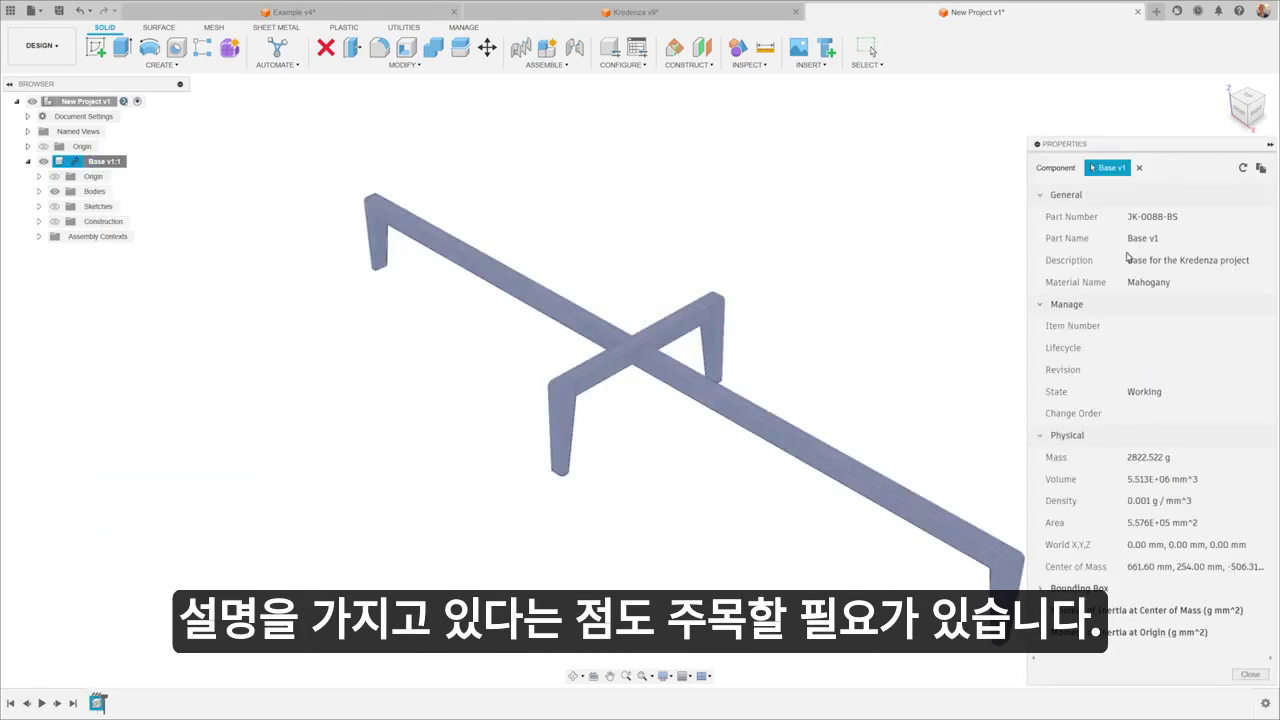
left_click(1252, 672)
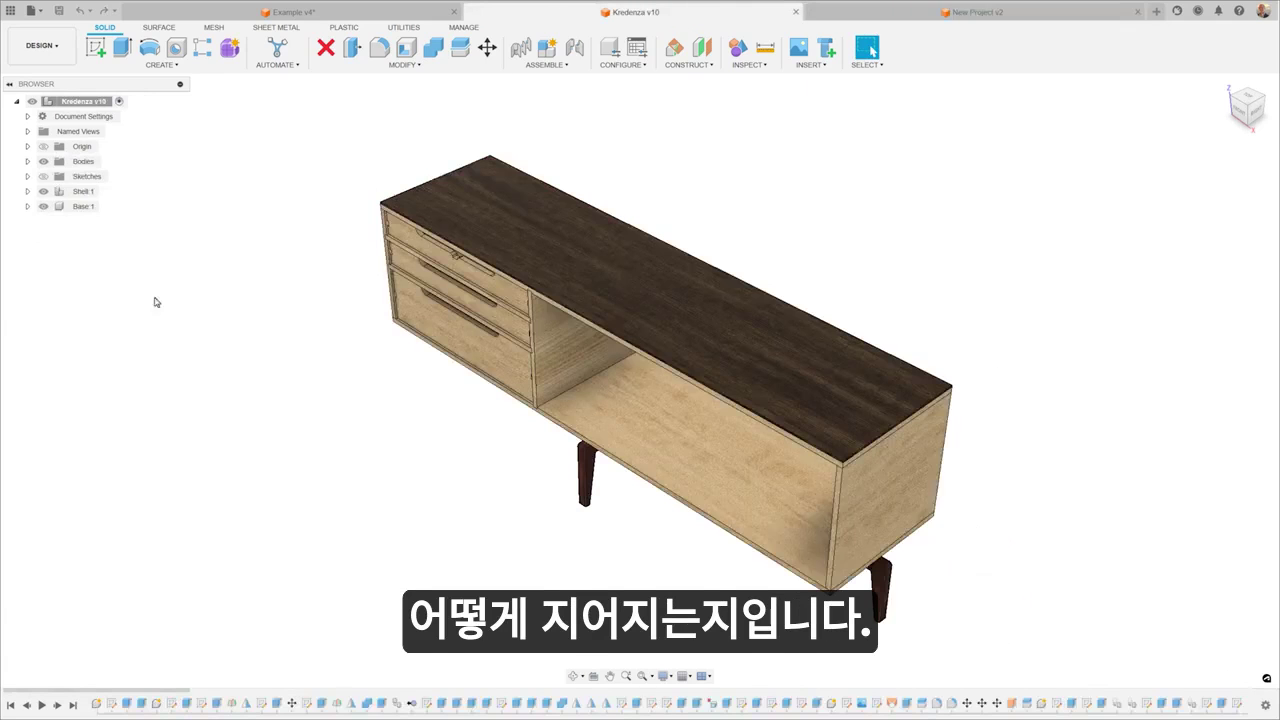
Copy the Base component in Kredenza v10, paste it into the top-level assembly as a linked copy and move it beside the original.
left_click(28, 206)
right_click(78, 207)
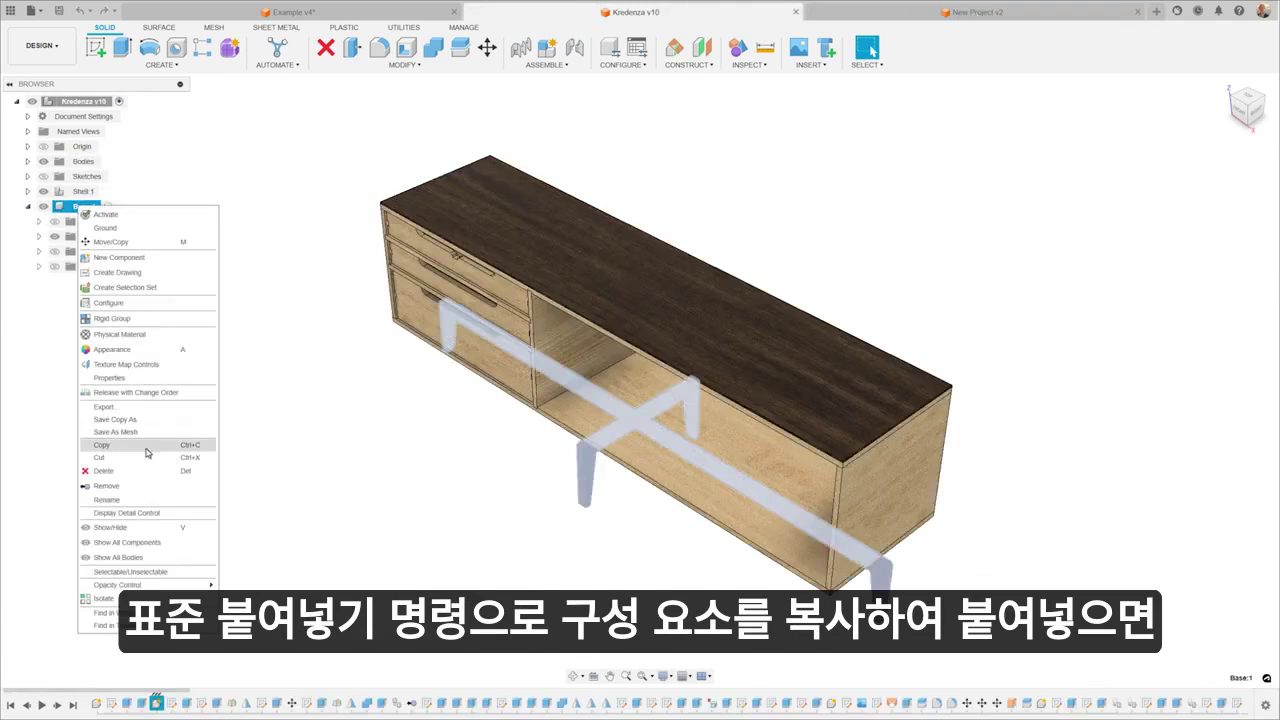
left_click(103, 445)
right_click(86, 101)
left_click(165, 508)
left_click_drag(712, 406, 483, 426)
key("Return")
Hide the Shell component and the top-level bodies, and try an Extrude on the pasted base frame near its crossing.
left_click(43, 191)
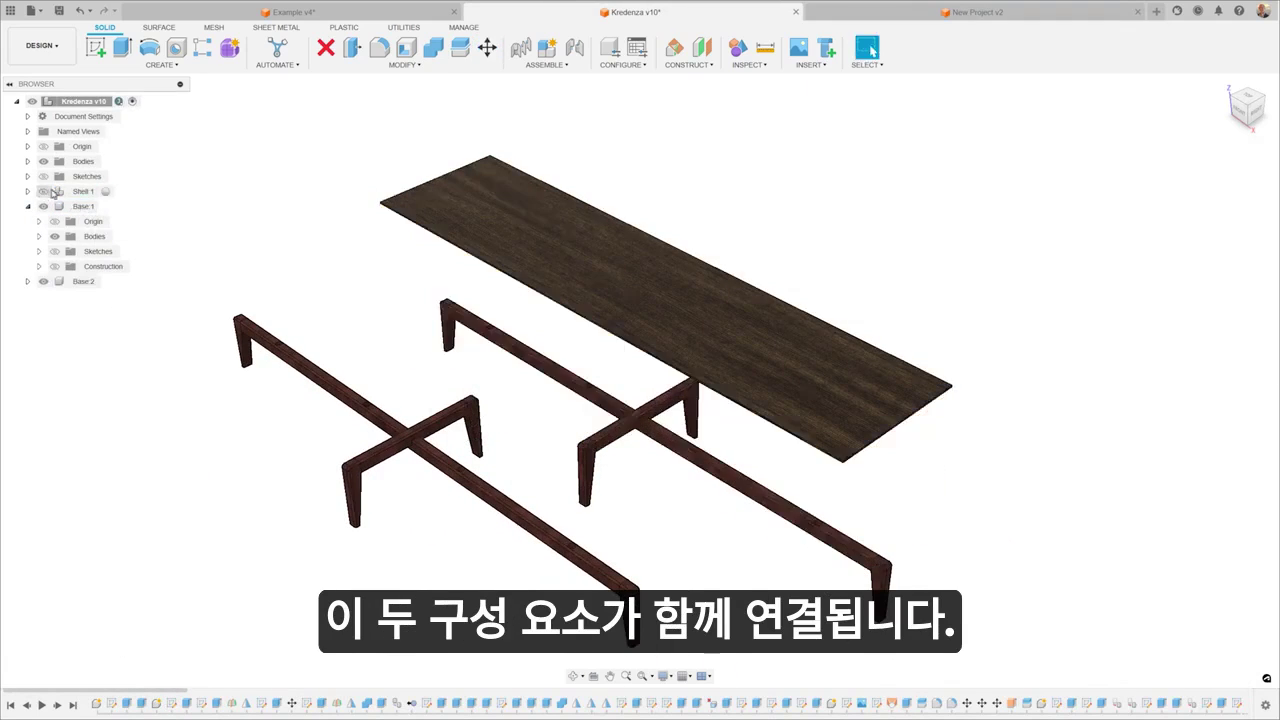
left_click(43, 161)
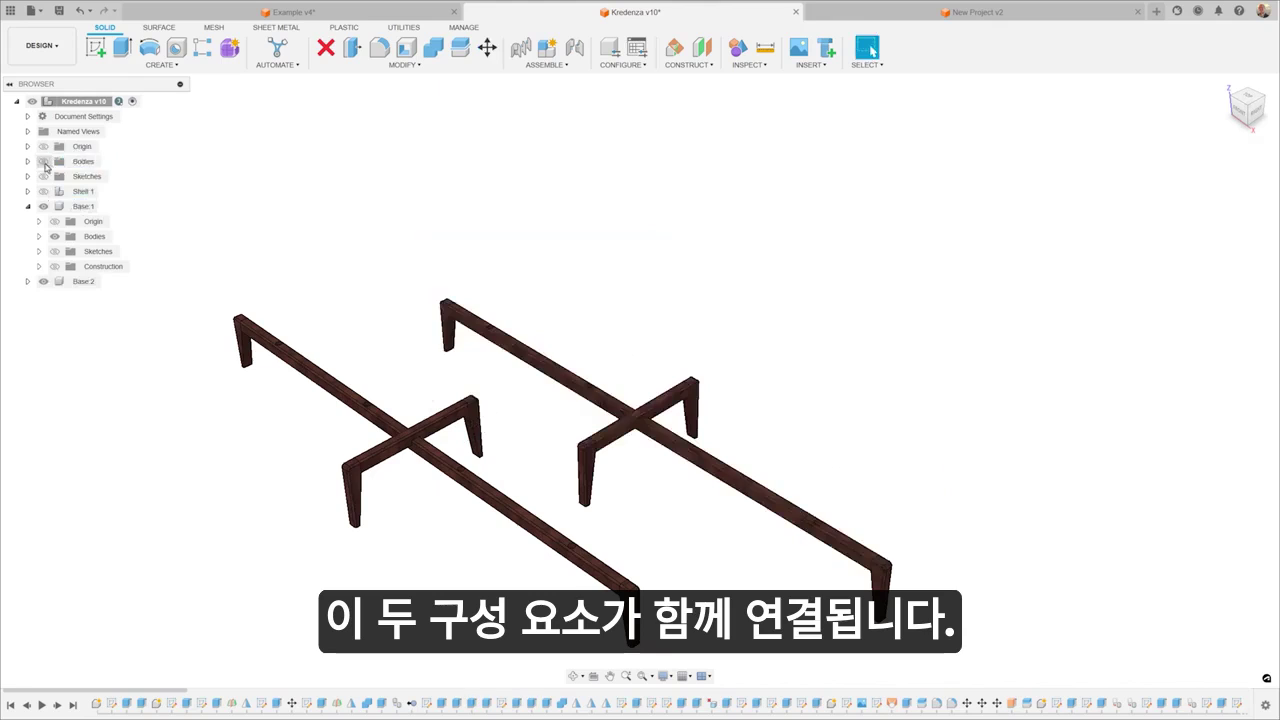
left_click(122, 47)
left_click(421, 423)
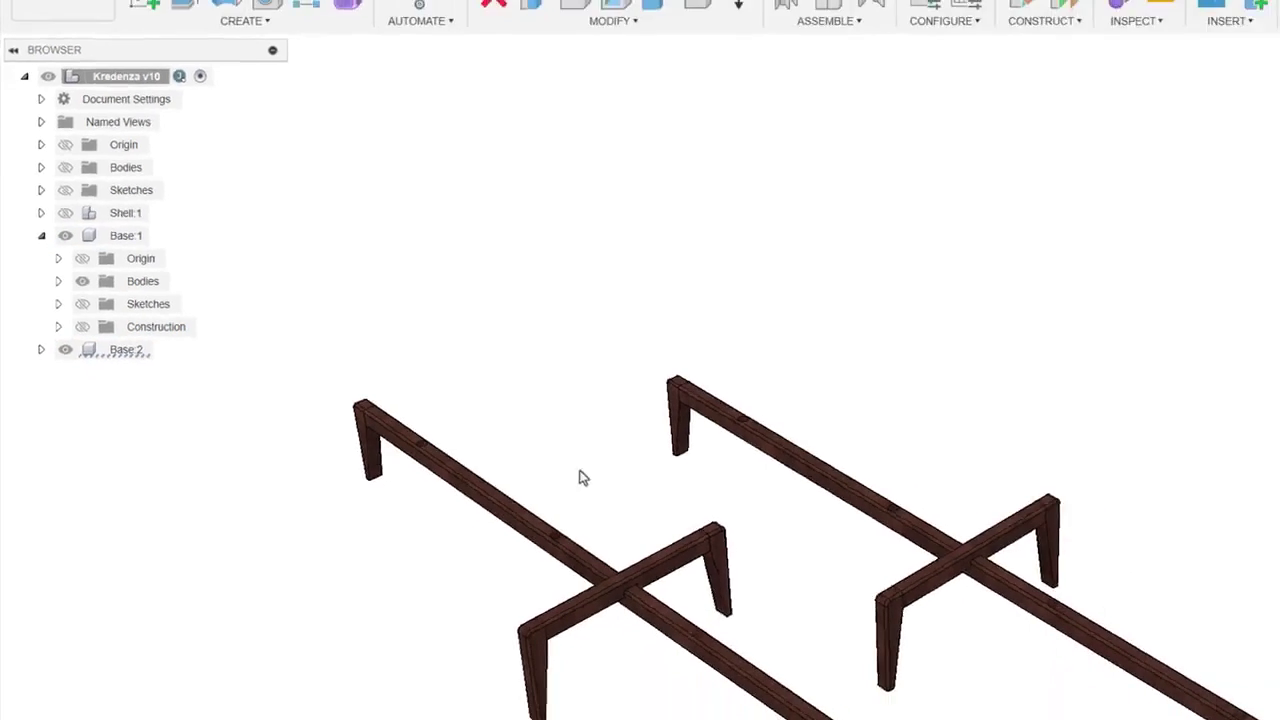
Paste the copied Base as a new independent component and place it on the other side of the original frame.
right_click(266, 573)
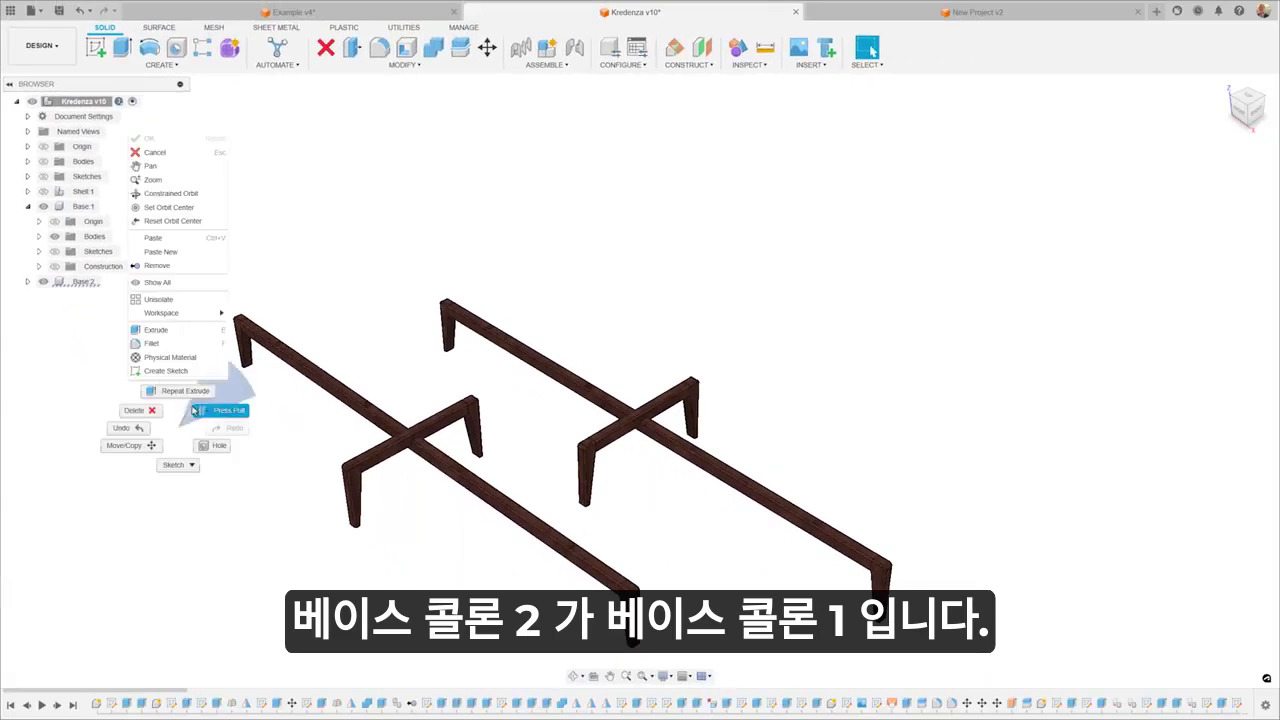
left_click(190, 251)
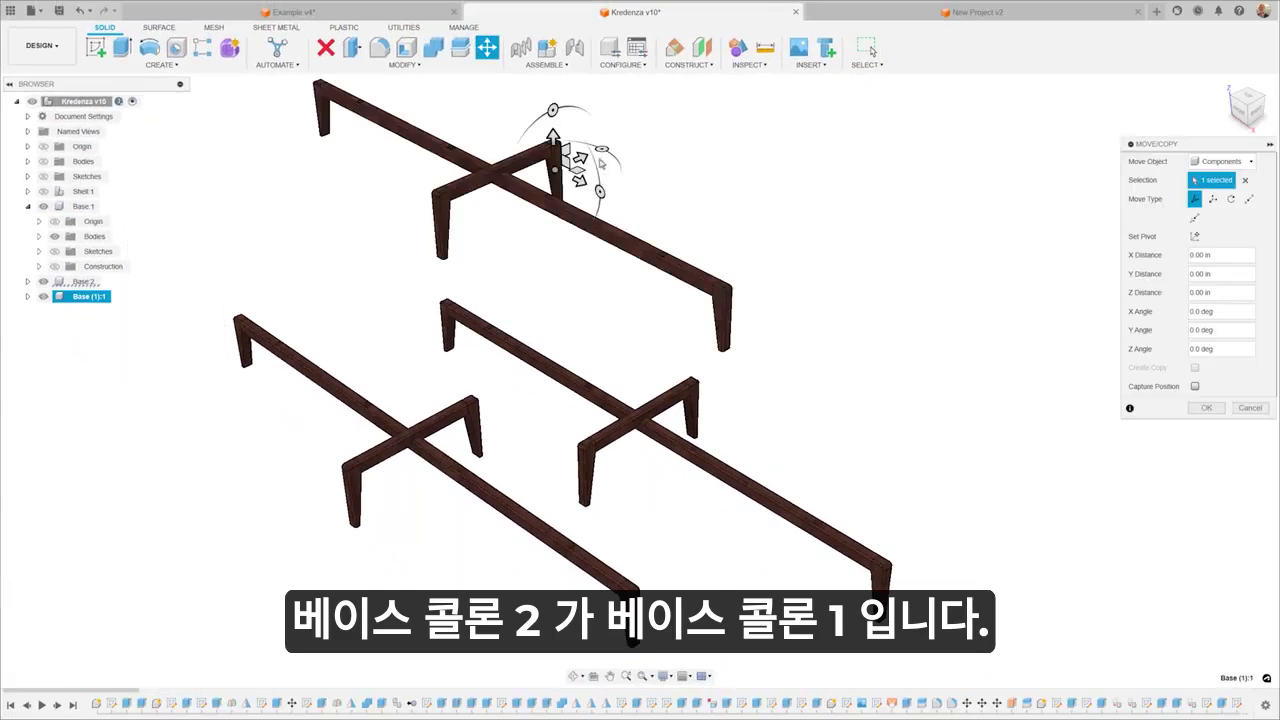
left_click_drag(560, 172, 903, 371)
key("Return")
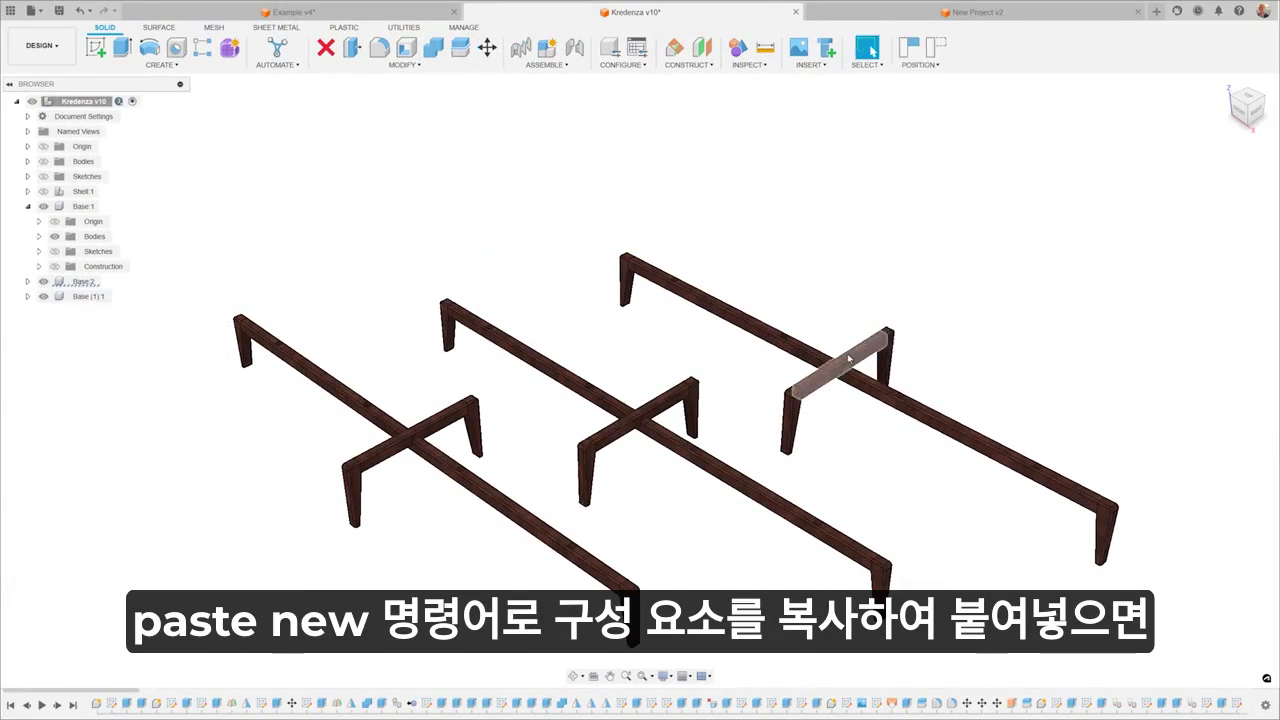
Try a Press Pull on the independent base's cross beam, and undo the pasted Base copy.
left_click(352, 47)
left_click(814, 350)
left_click_drag(814, 348, 814, 288)
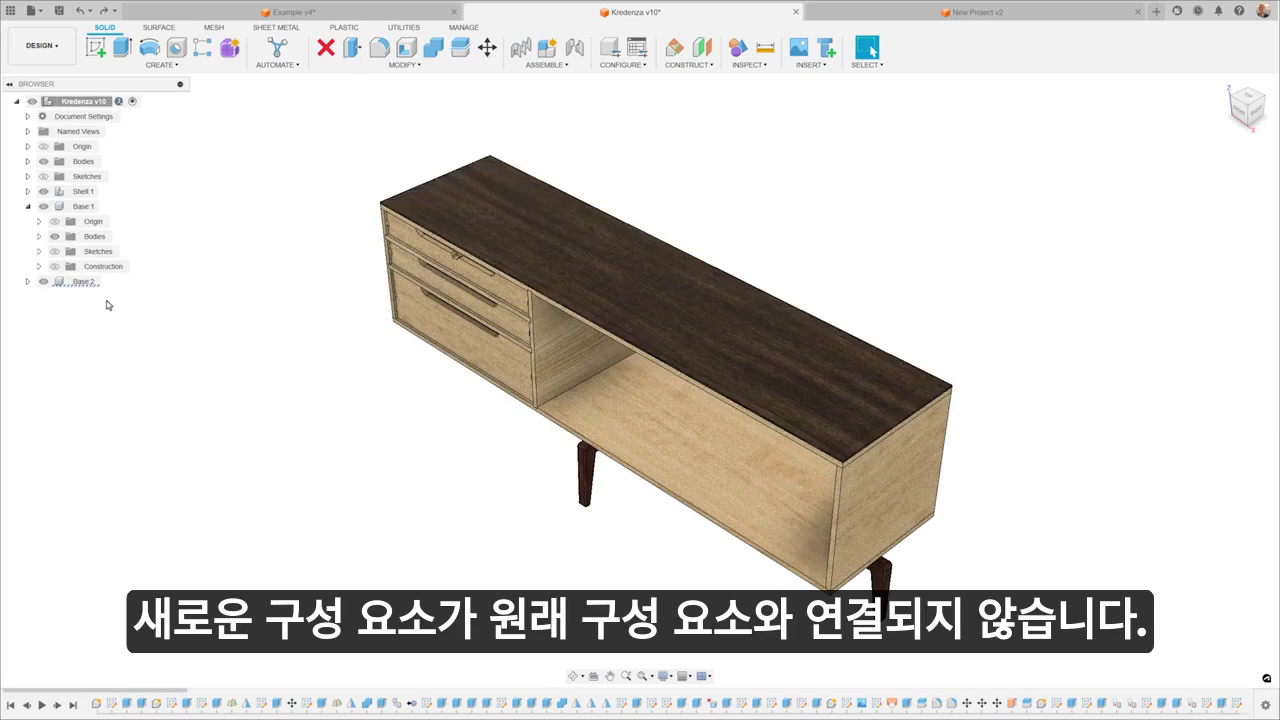
key("ctrl+z")
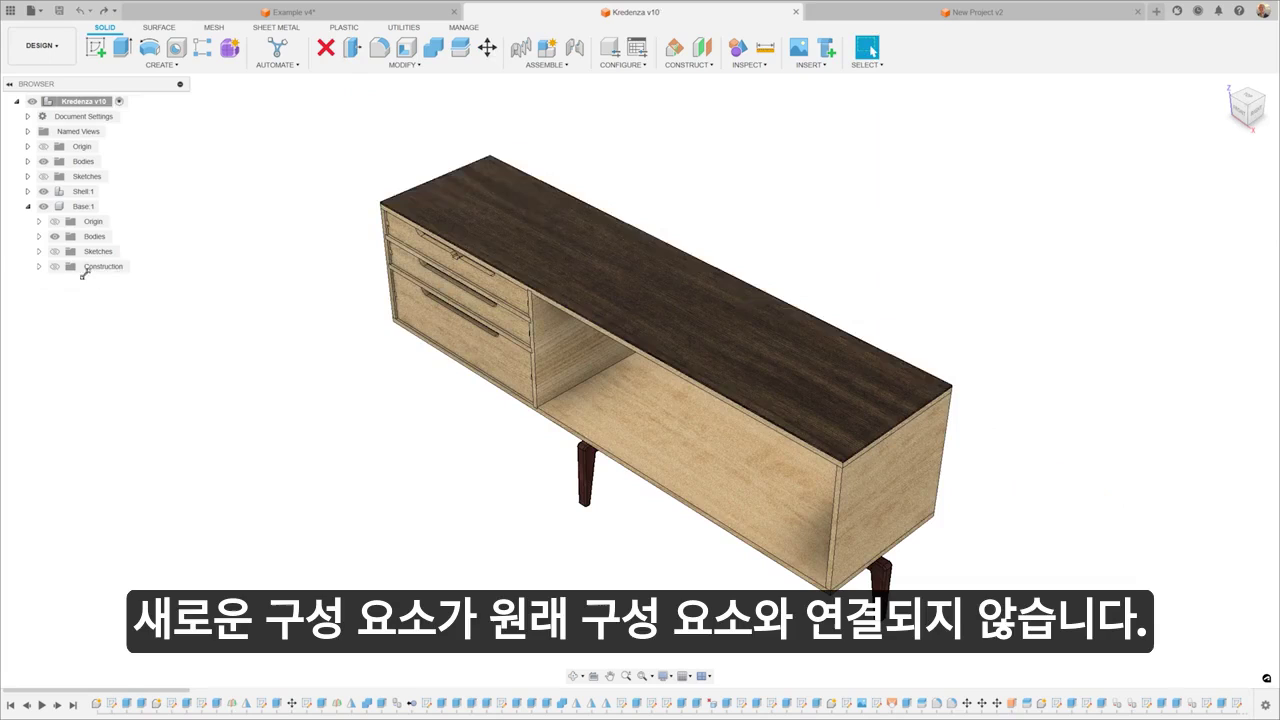
Activate the Base component, expand its contents, show its origin and open its properties.
left_click(28, 206)
left_click(80, 206)
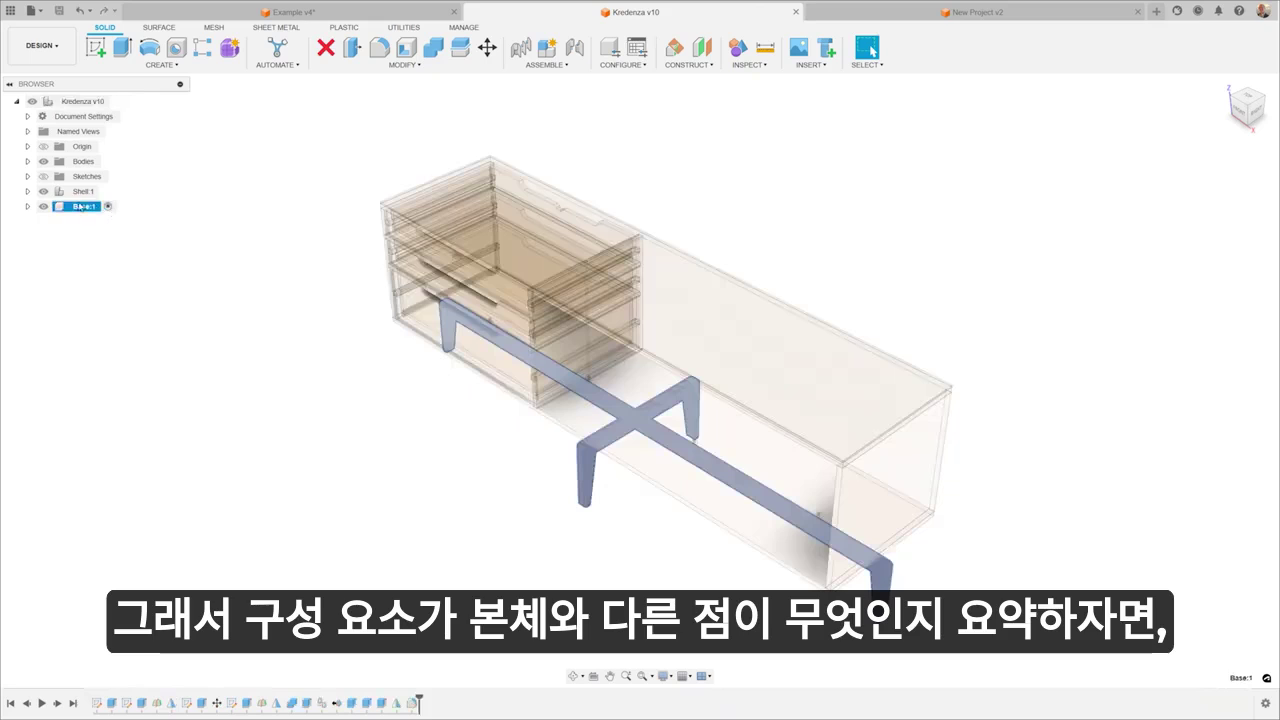
left_click(28, 206)
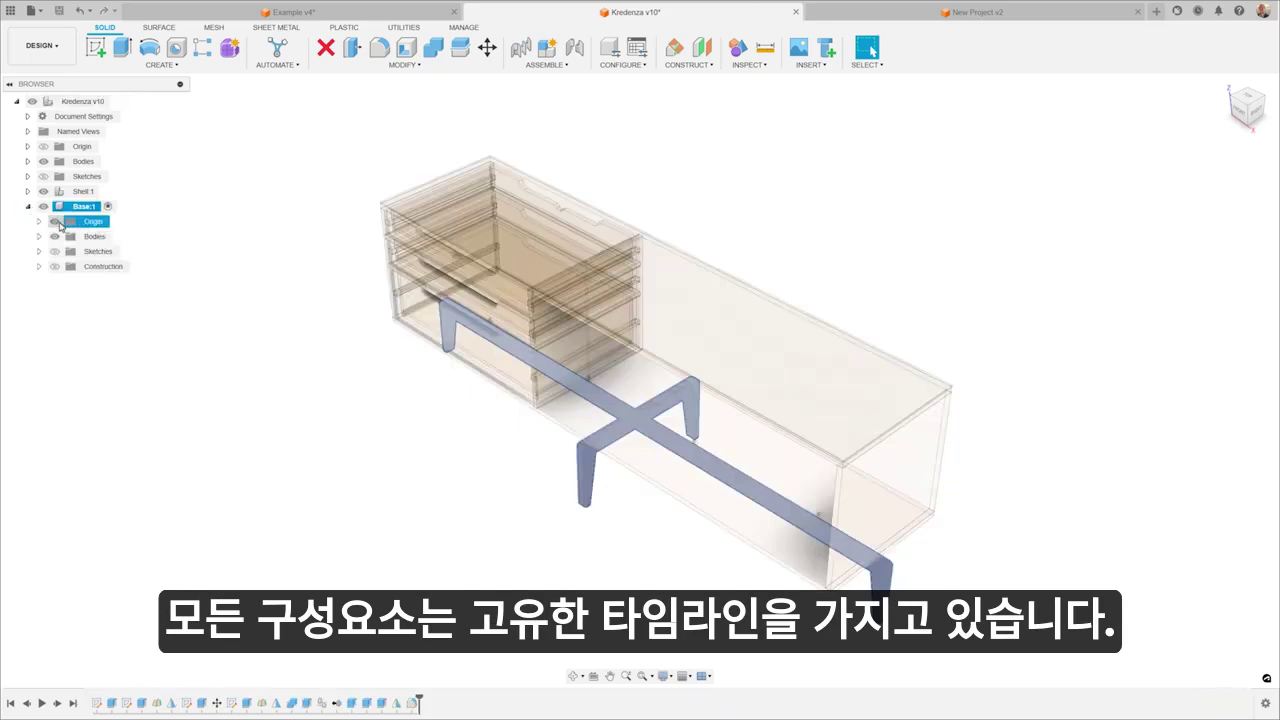
left_click(57, 222)
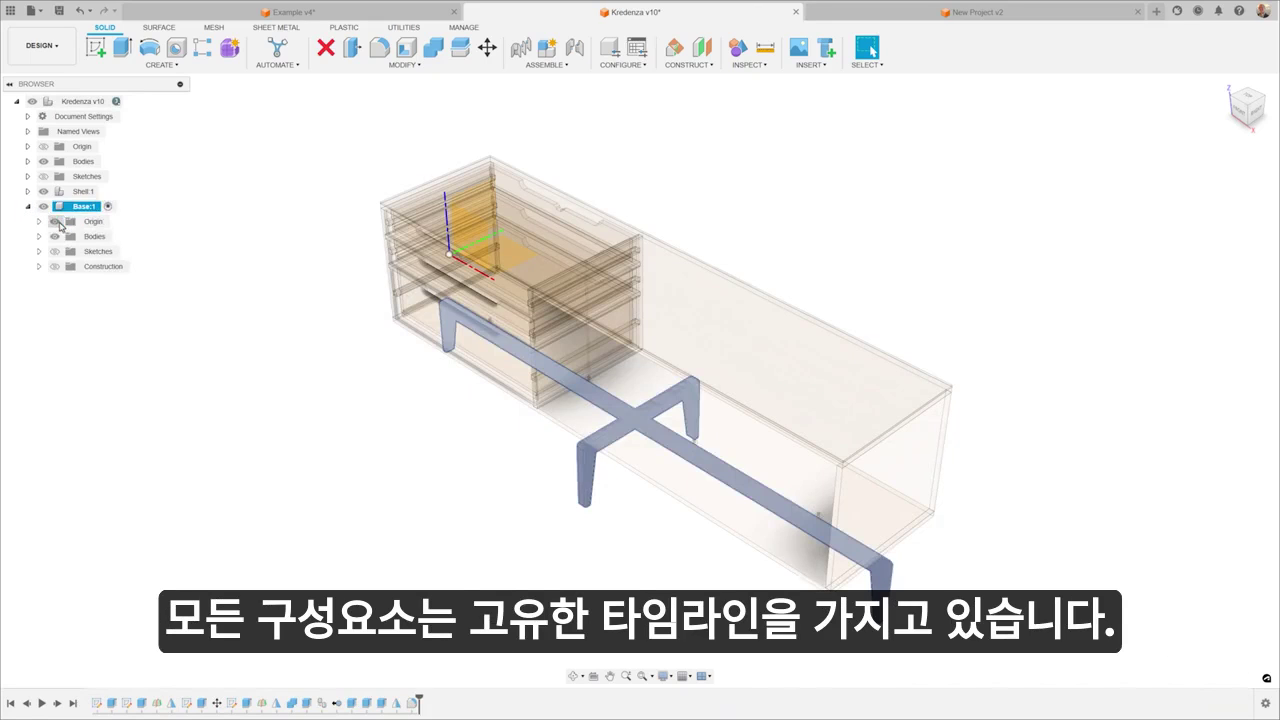
right_click(89, 206)
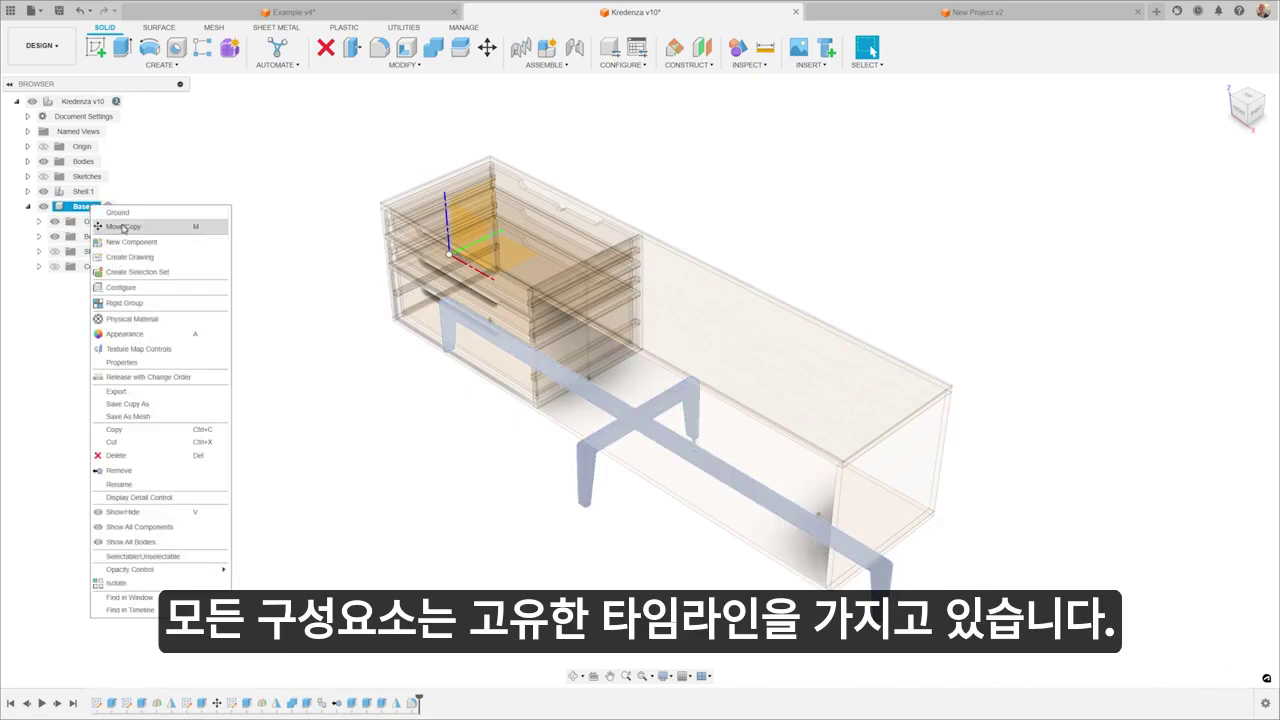
left_click(159, 363)
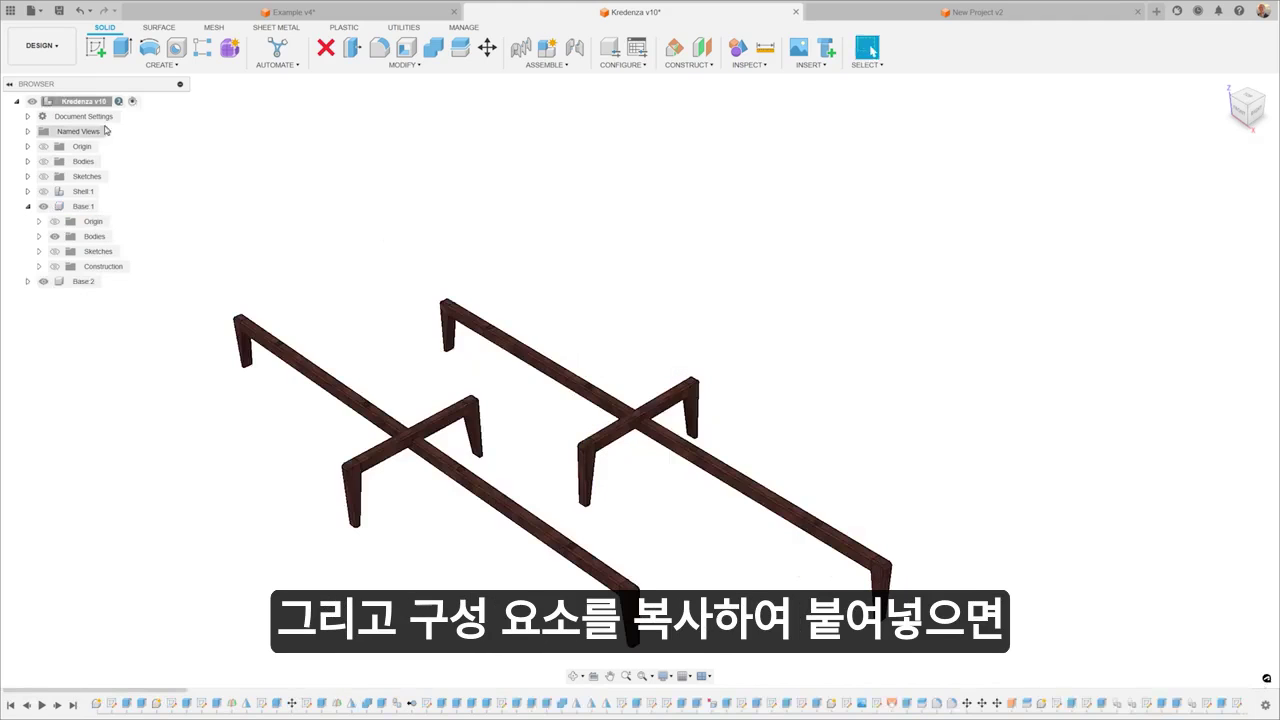
Start an Extrude on the linked base copy near the crossing of its beams.
left_click(121, 47)
left_click(428, 427)
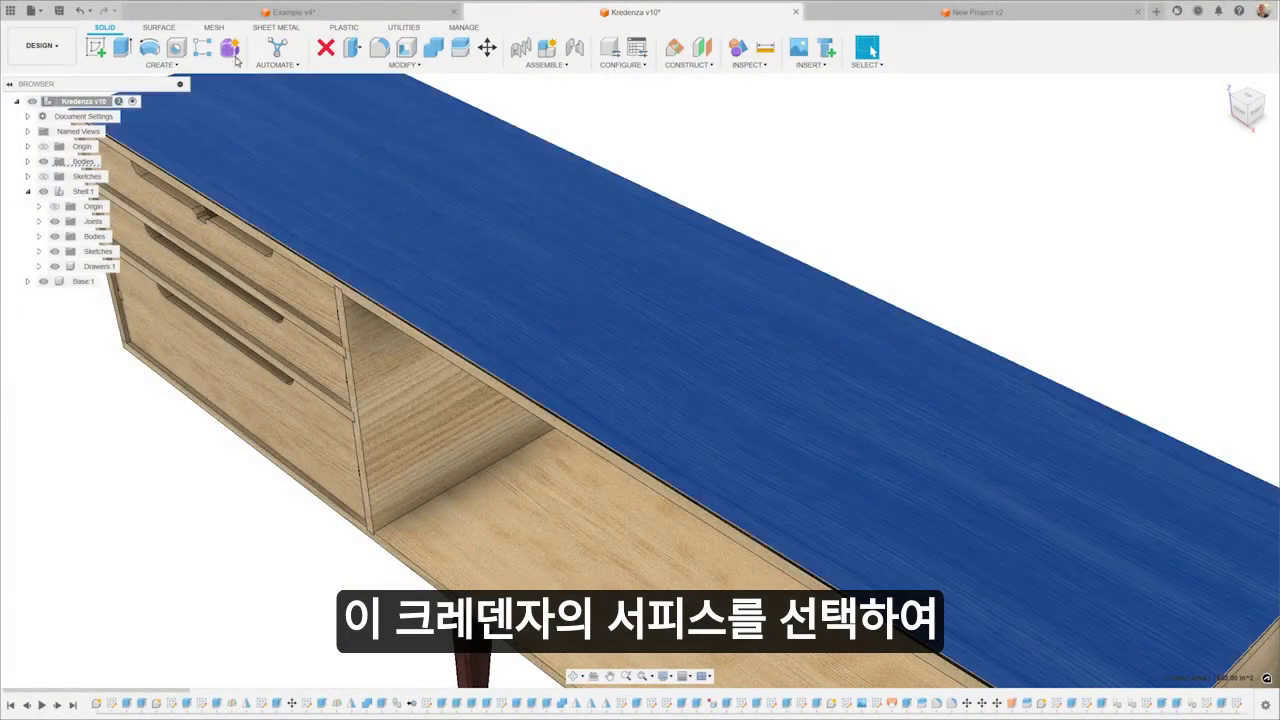
Extrude the top face of the credenza by 1 in as a new body.
left_click(124, 47)
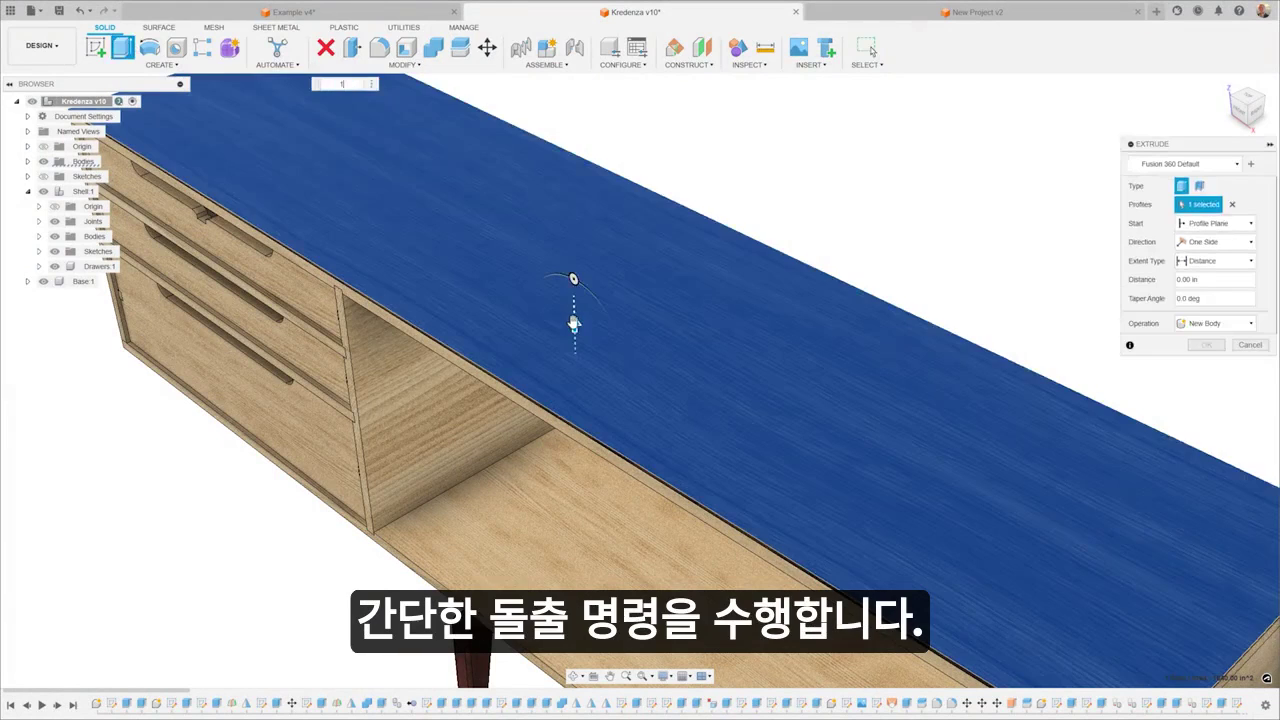
type("1")
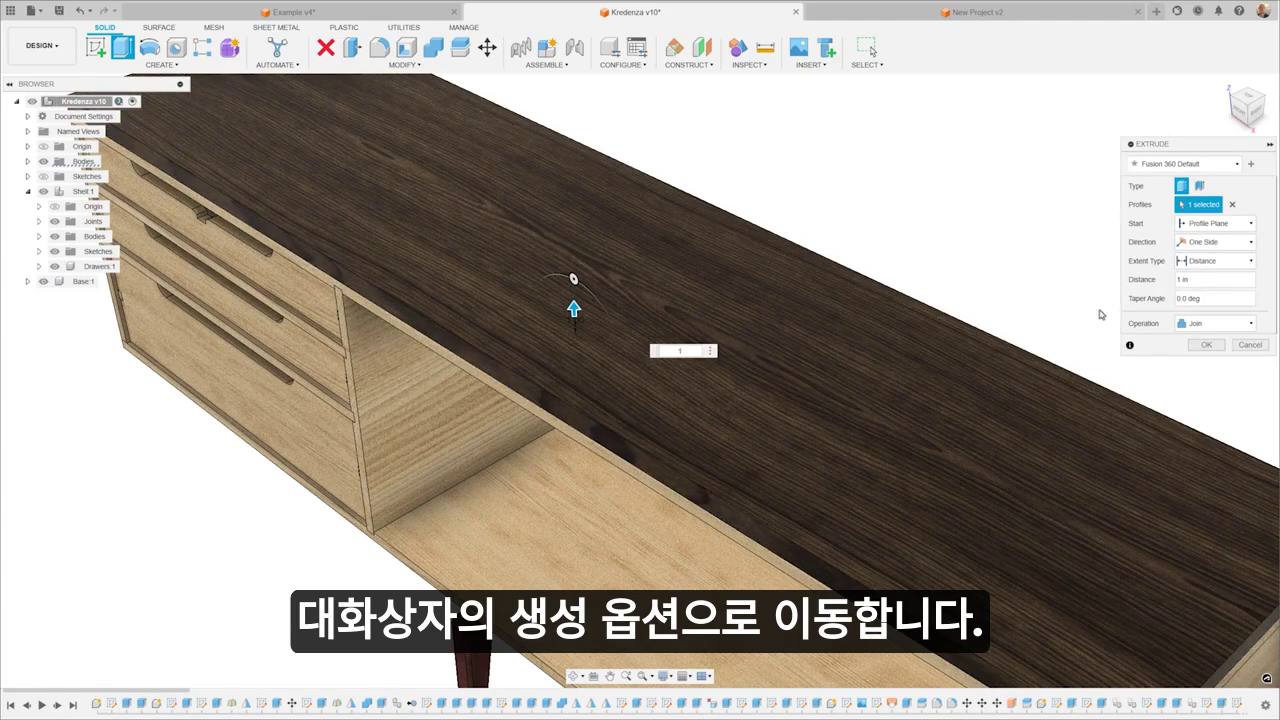
left_click(1227, 324)
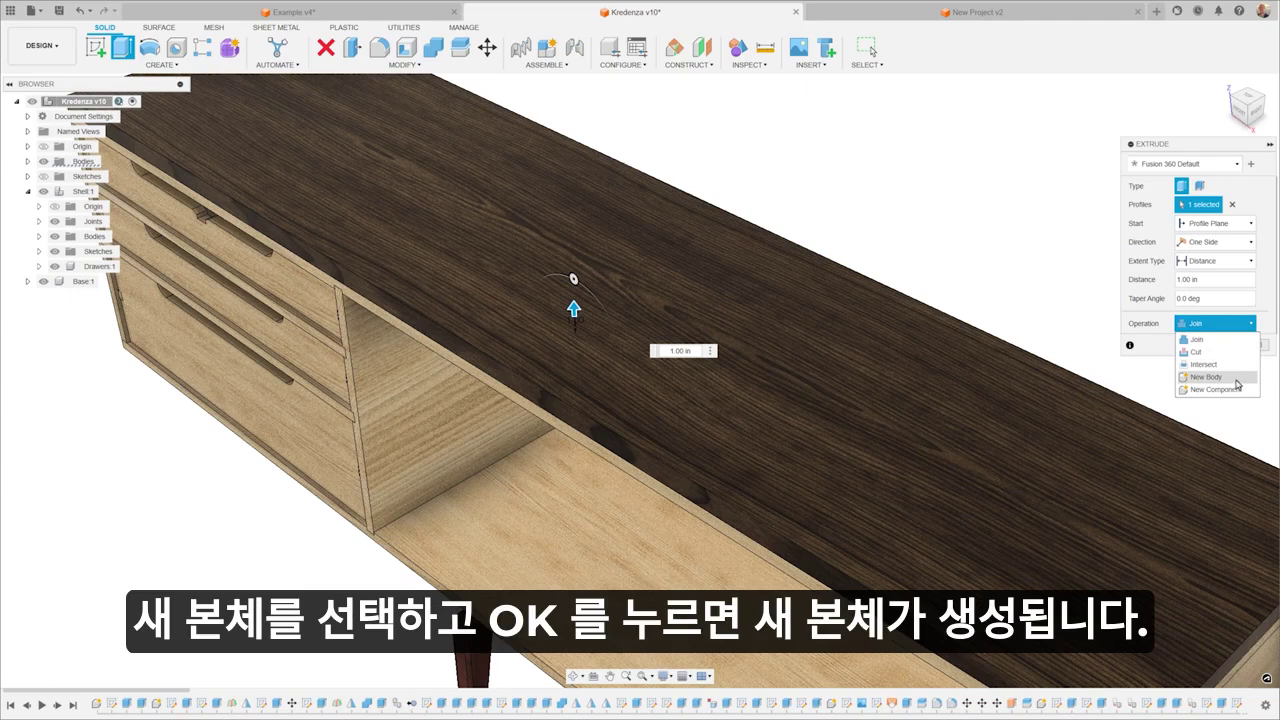
left_click(1238, 385)
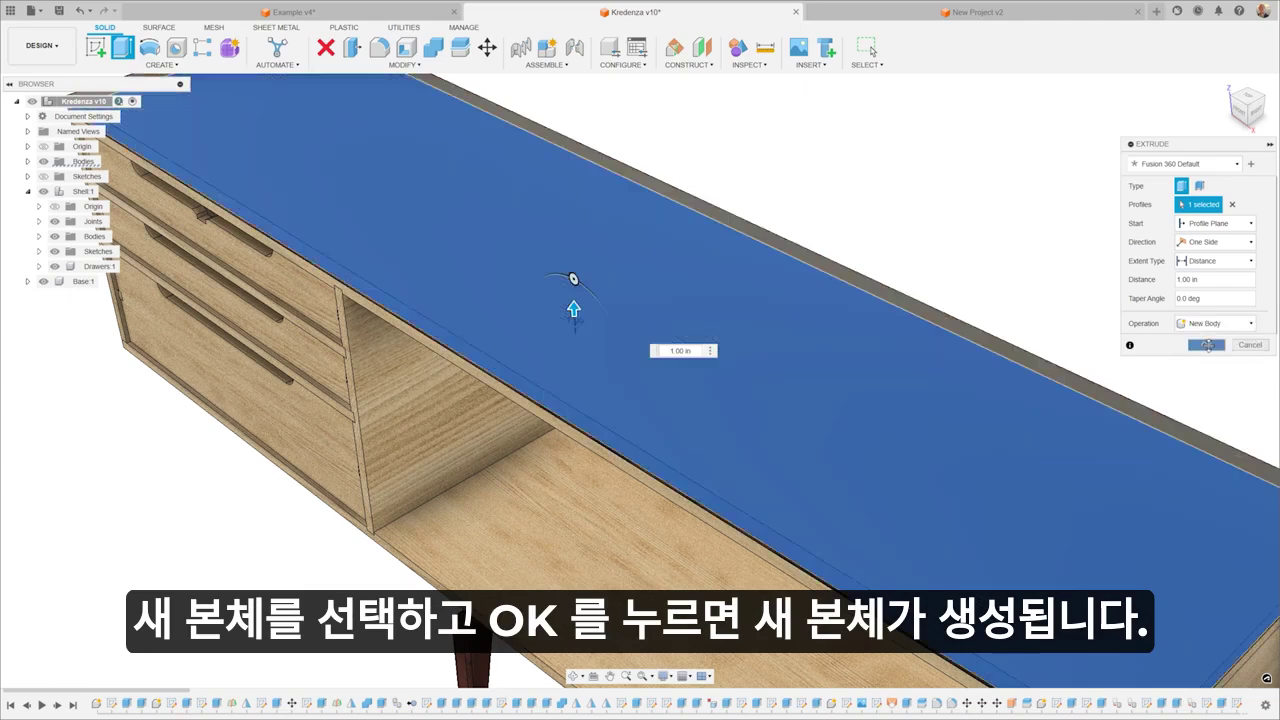
left_click(1208, 345)
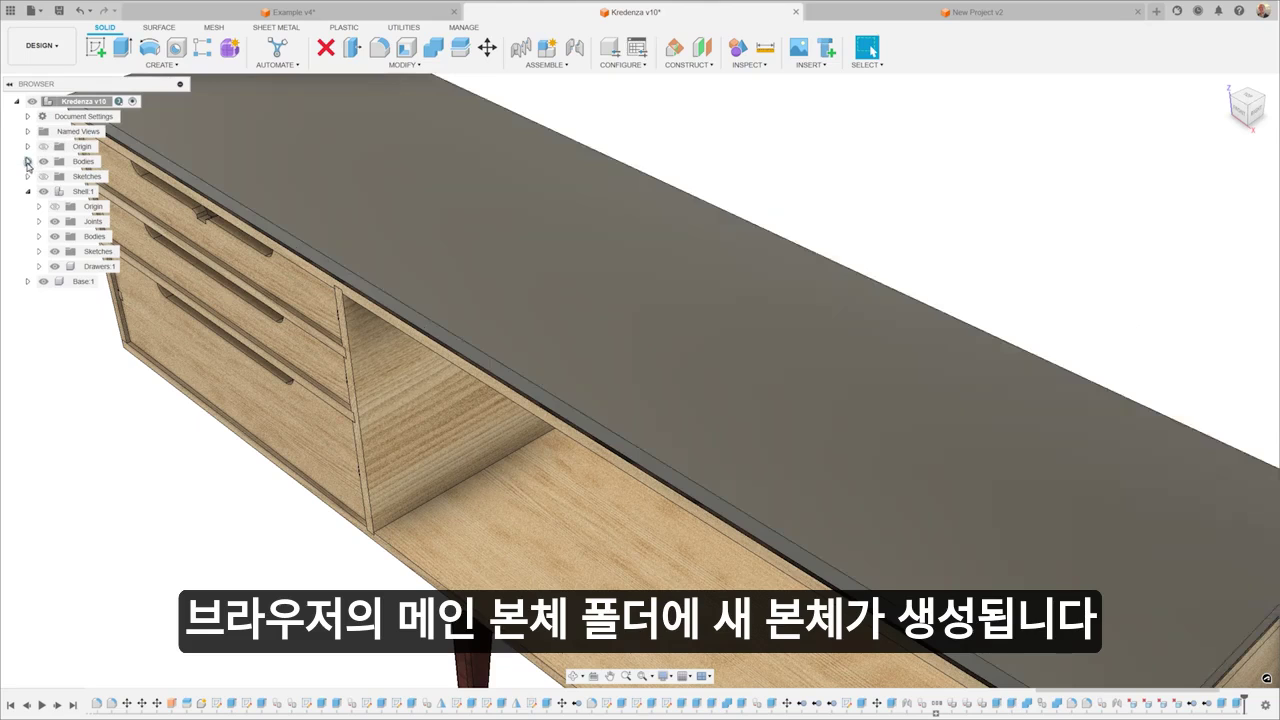
Expand the main Bodies folder, highlight the newly extruded body, and undo the extrusion.
left_click(28, 161)
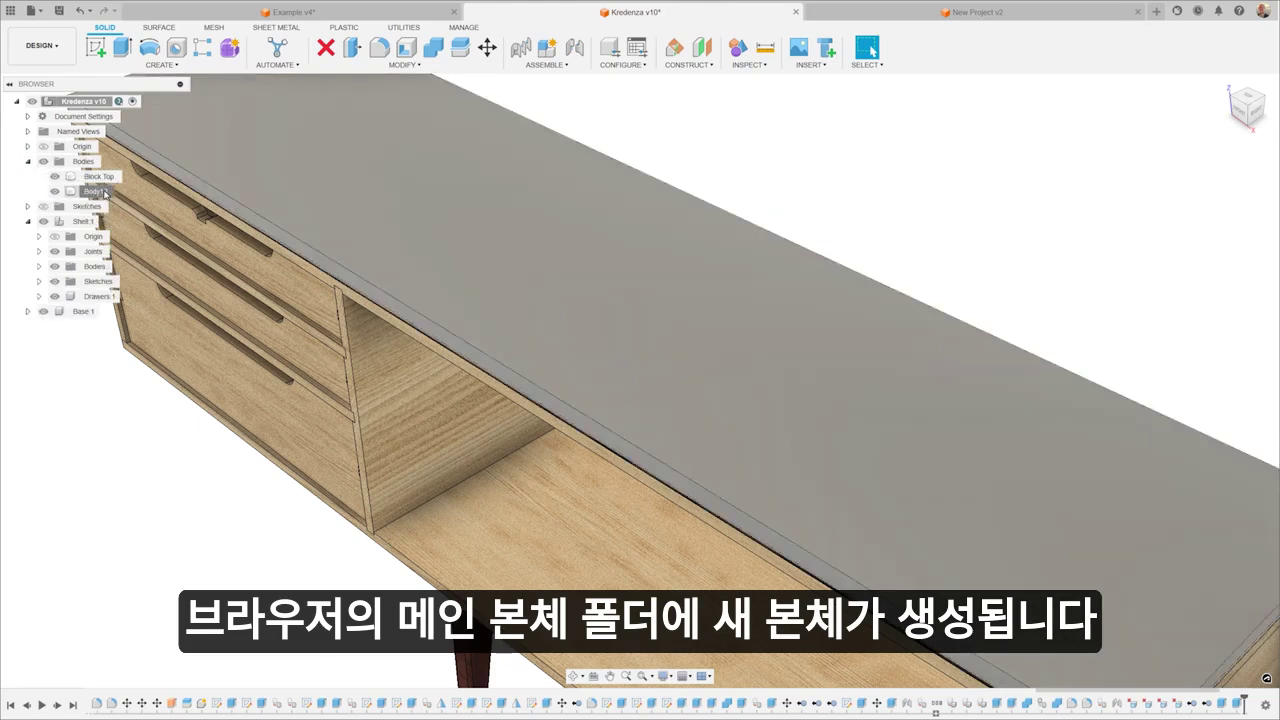
left_click(96, 191)
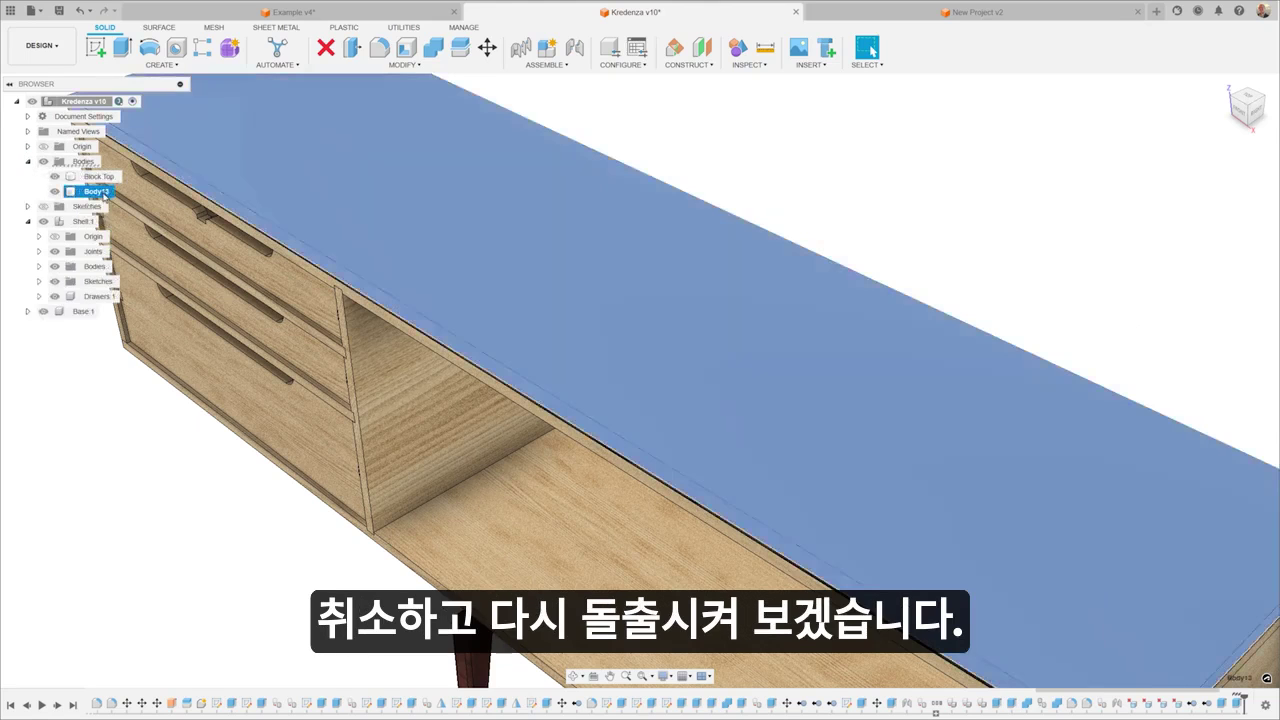
key("ctrl+z")
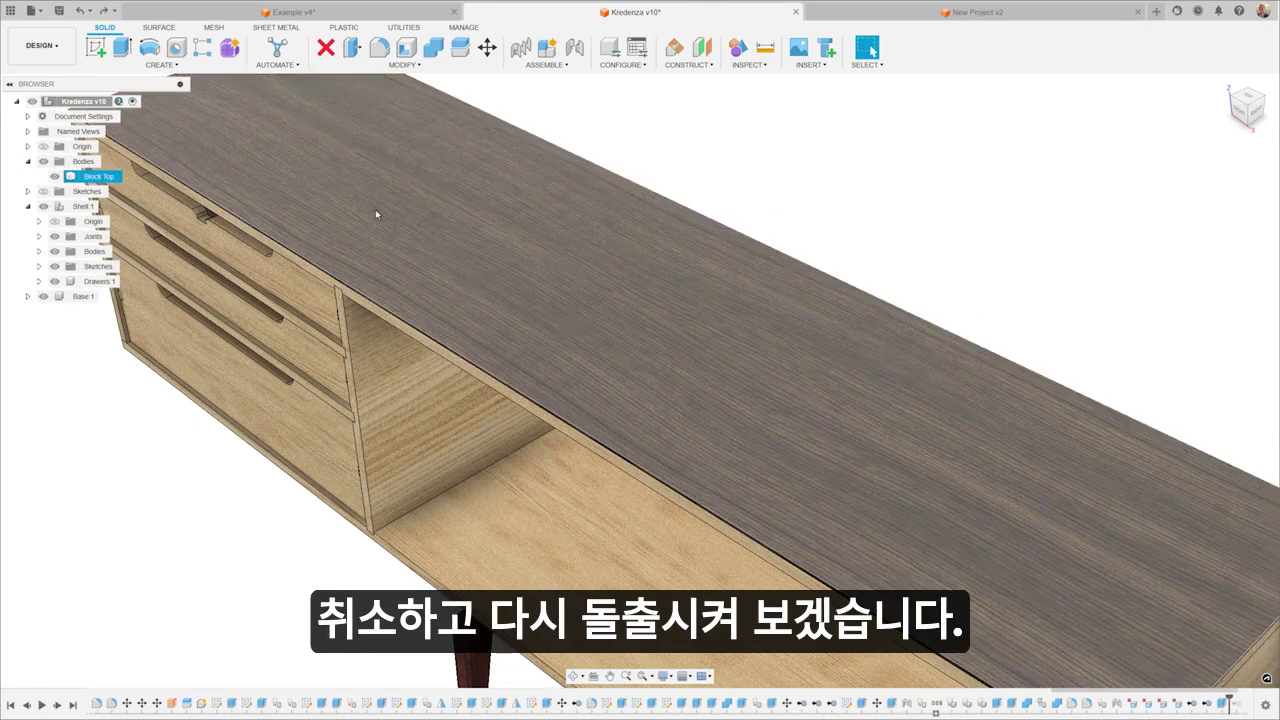
Extrude the credenza's top face by 1 in as a new component.
left_click(341, 177)
left_click(128, 47)
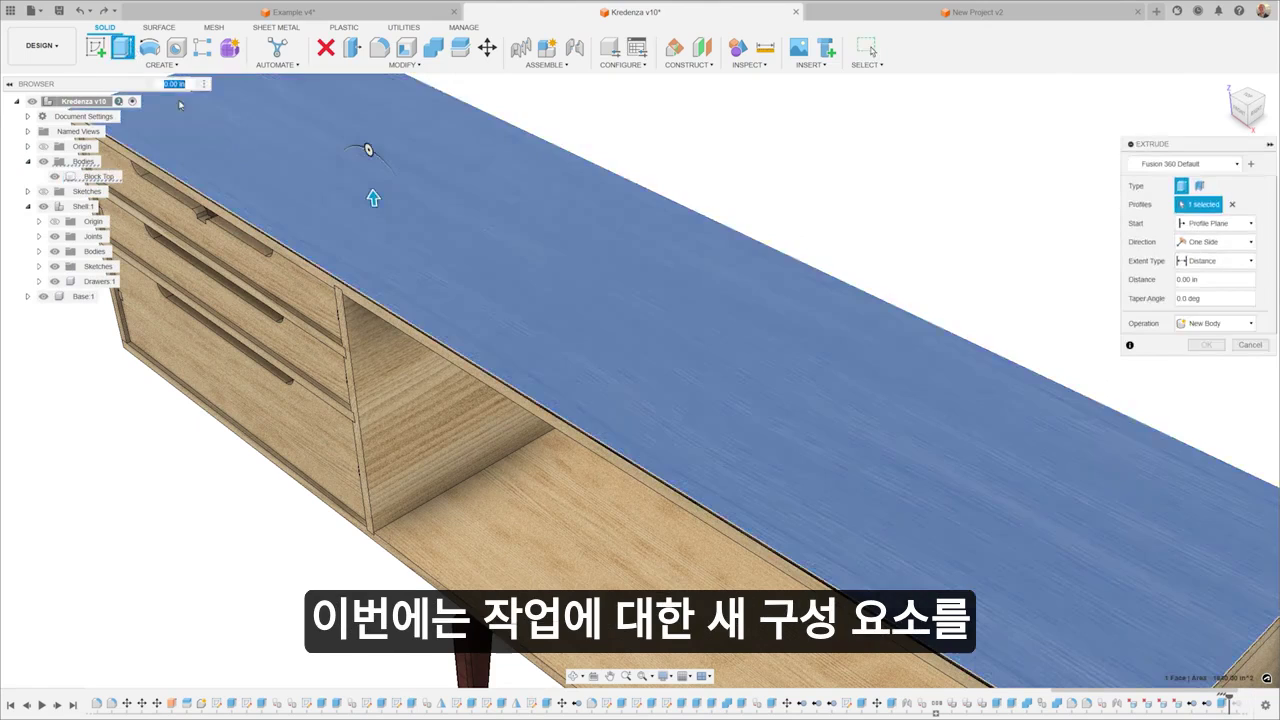
type("1")
left_click(1215, 323)
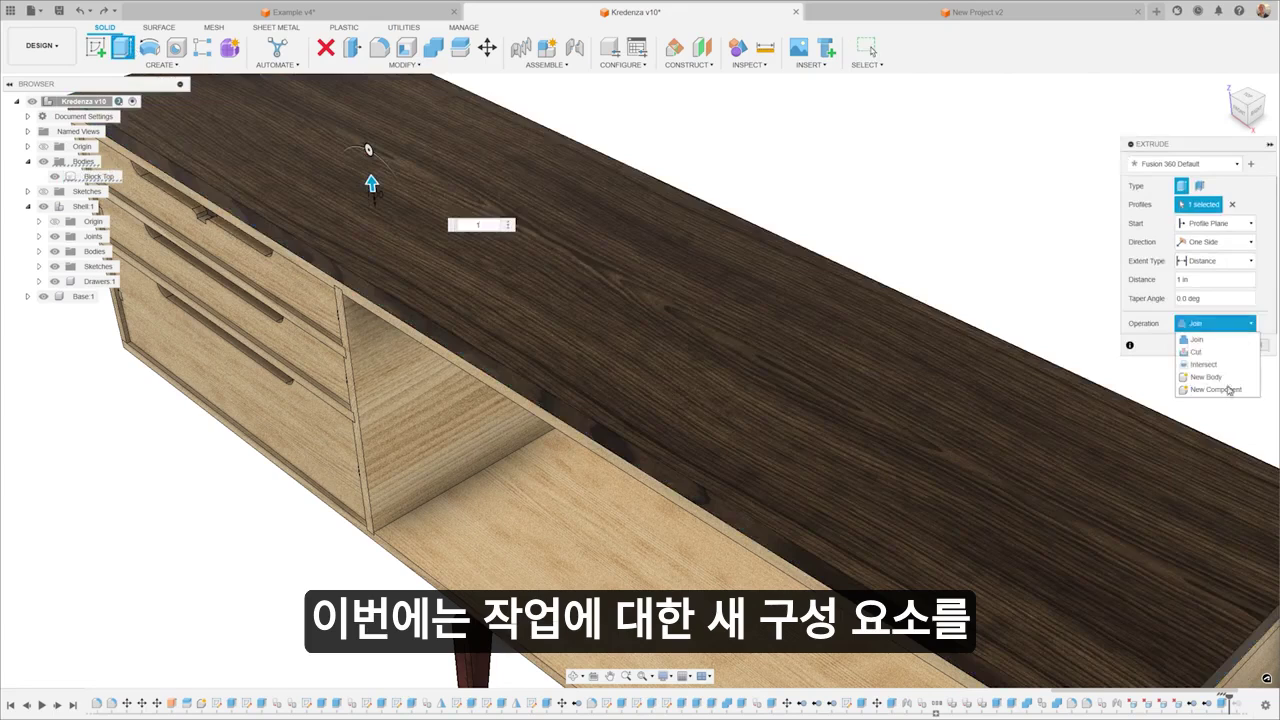
left_click(1224, 390)
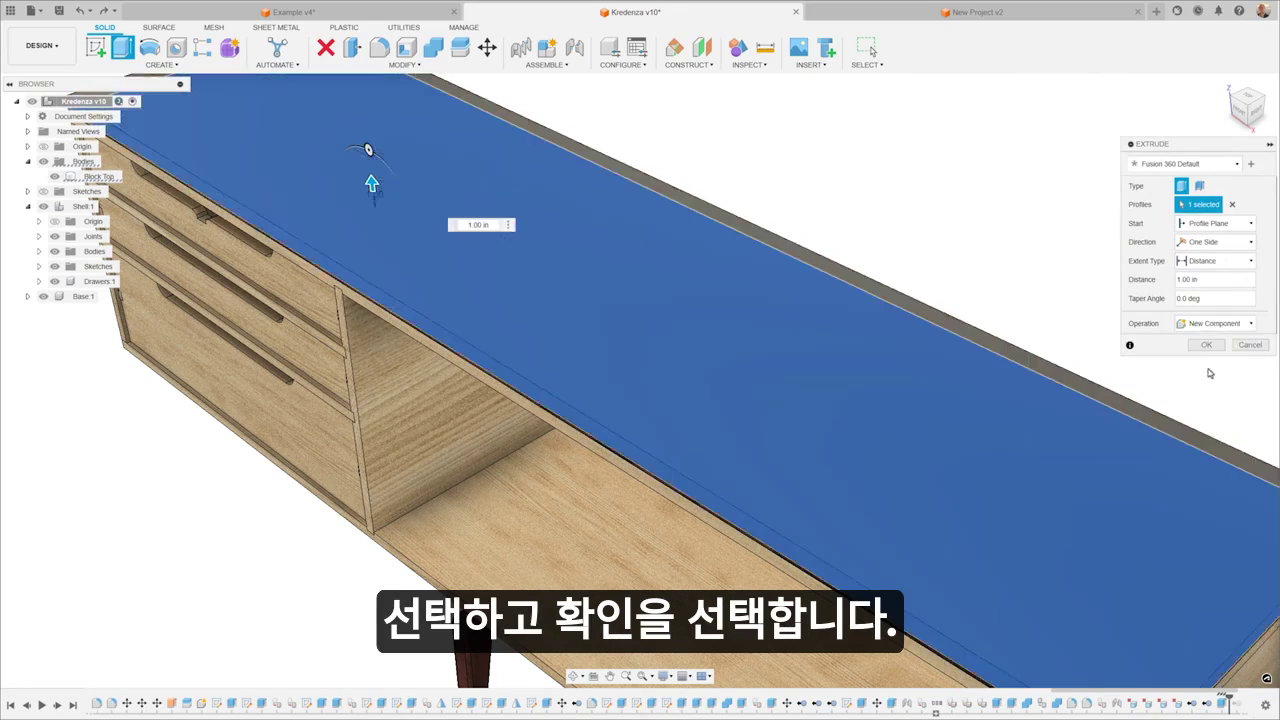
left_click(1204, 345)
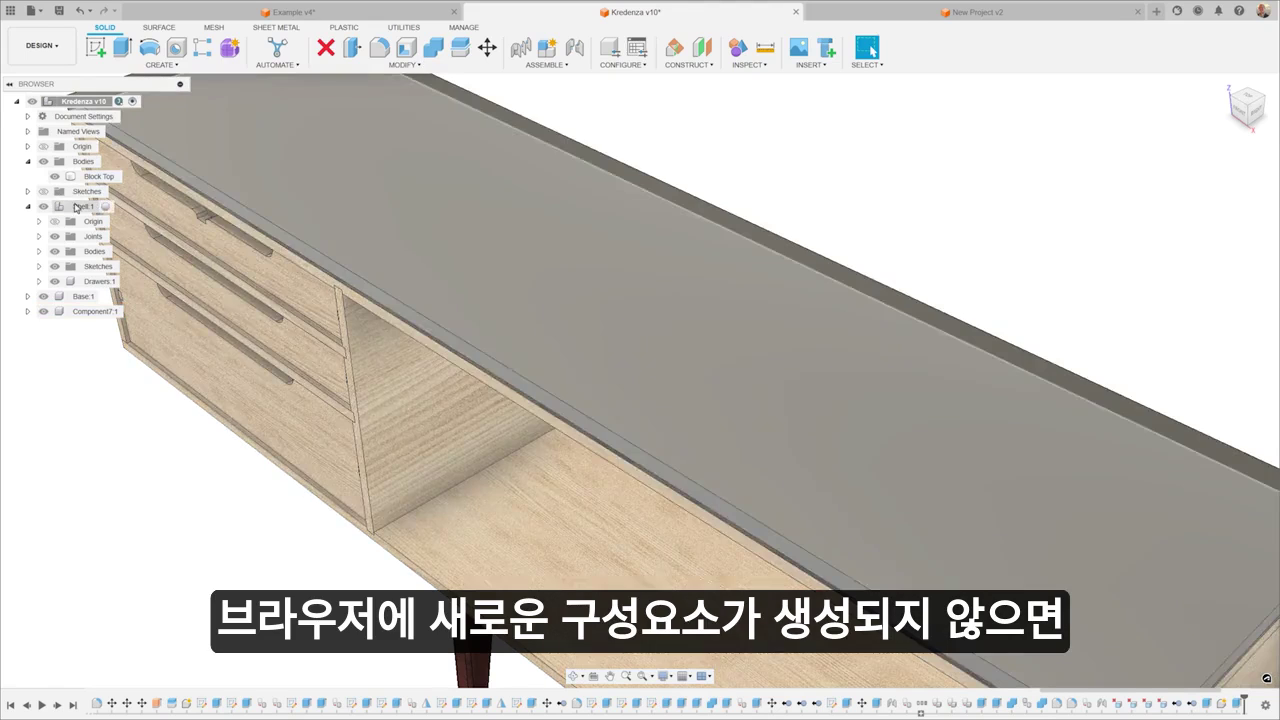
Activate the Shell component, extrude the top surface by 2 in as a new component, and highlight the result in the browser.
left_click(105, 206)
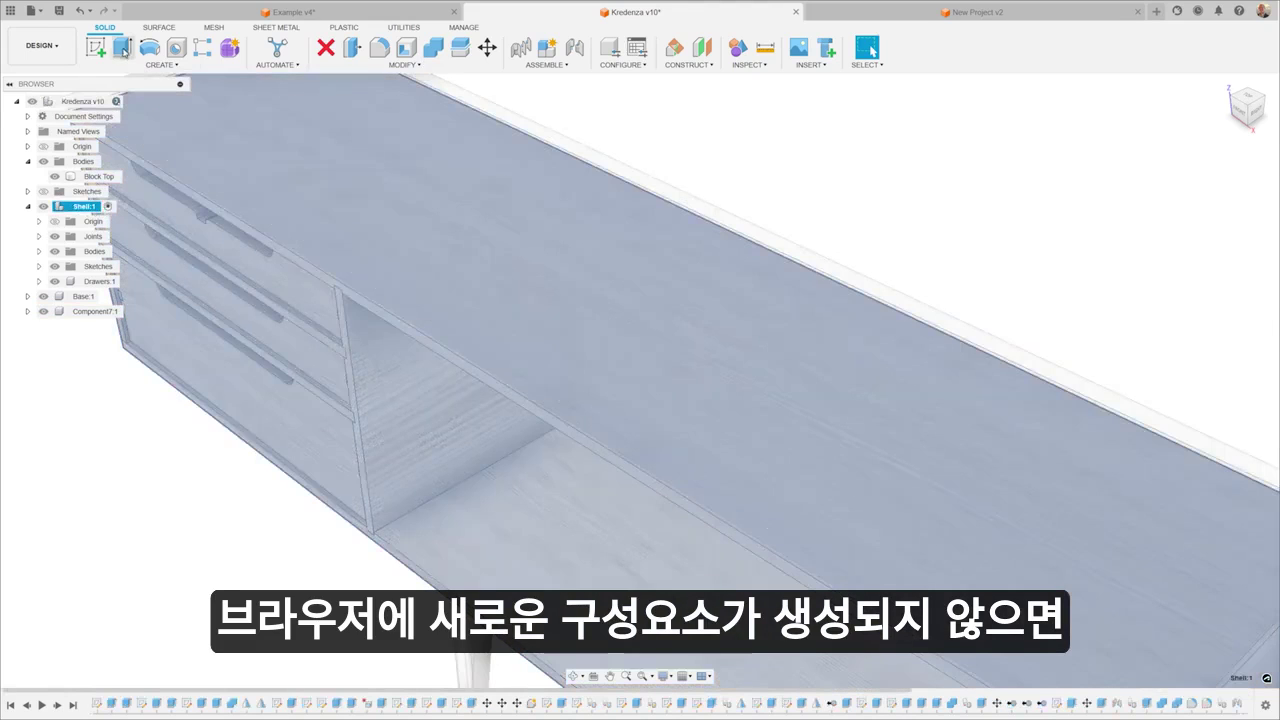
left_click(122, 48)
left_click(520, 234)
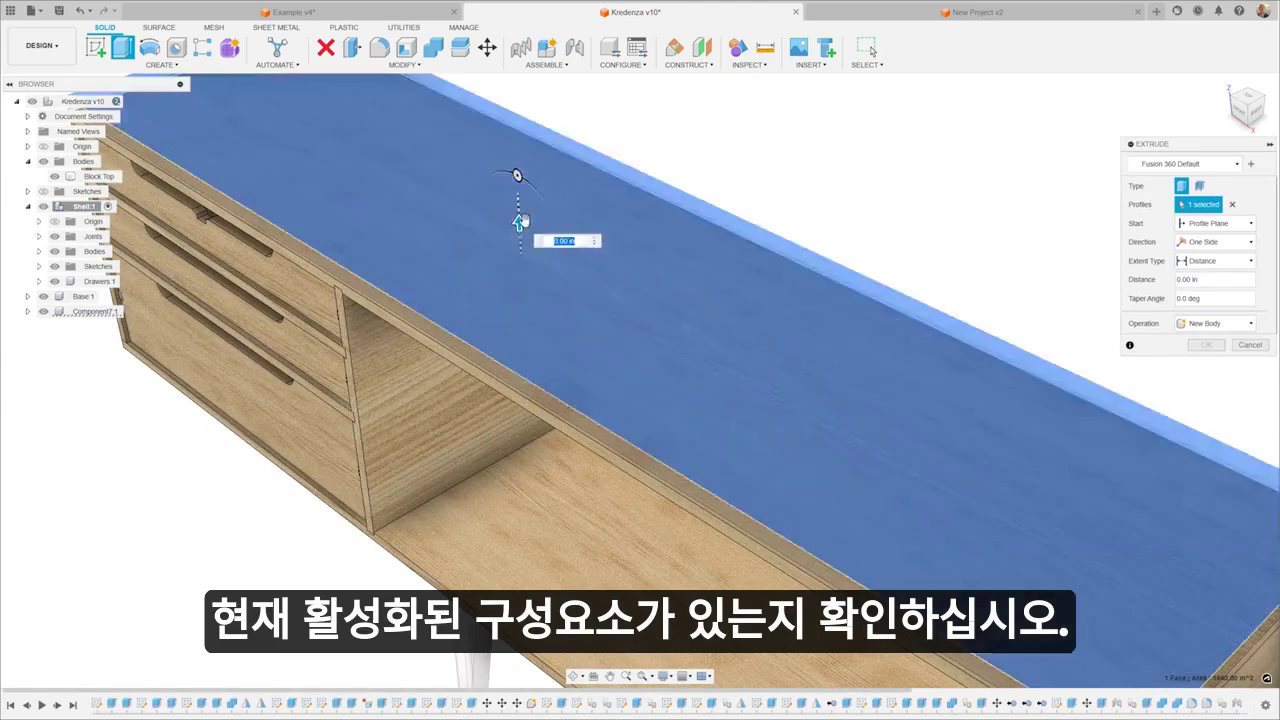
type("2")
left_click(1214, 323)
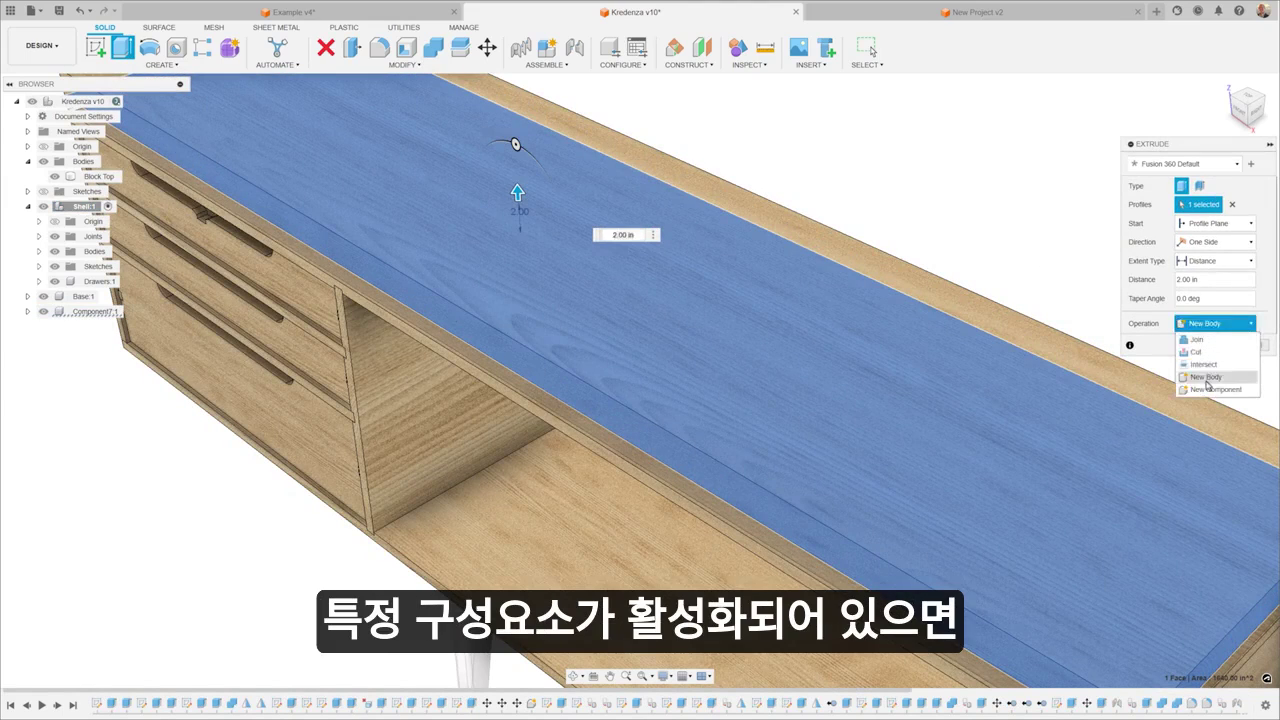
left_click(1208, 389)
left_click(1203, 344)
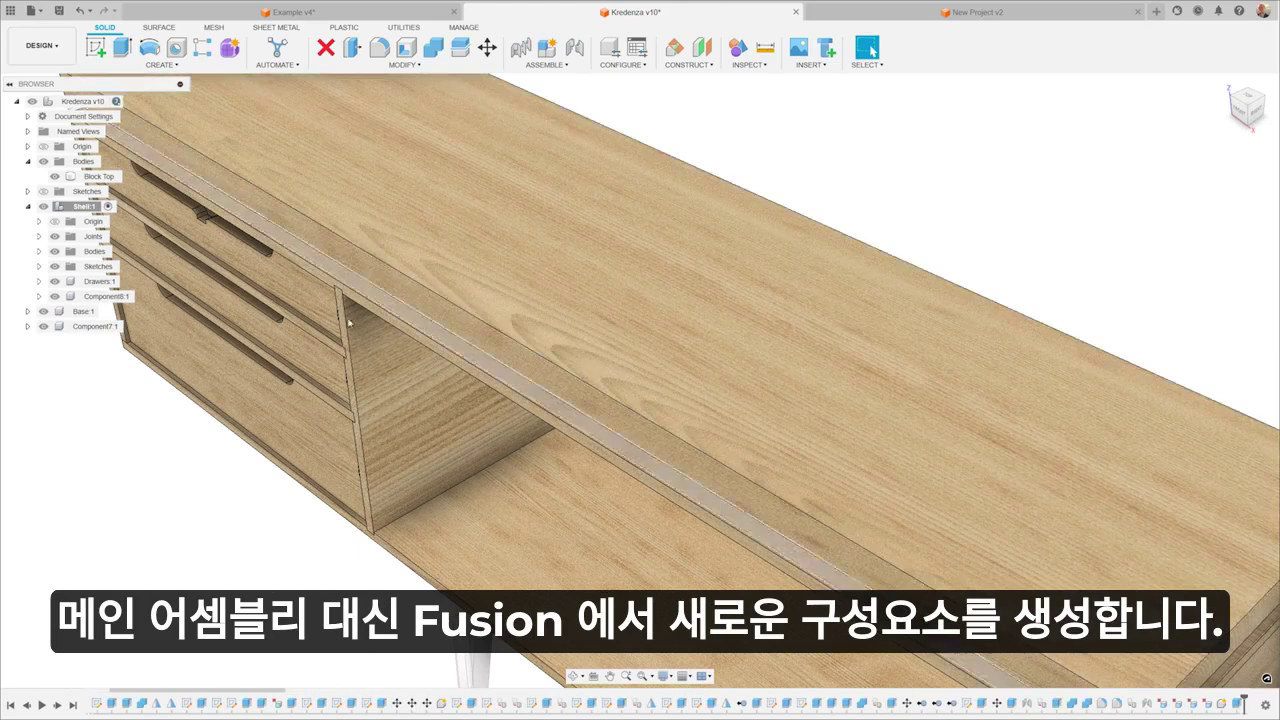
left_click(92, 296)
left_click(93, 327)
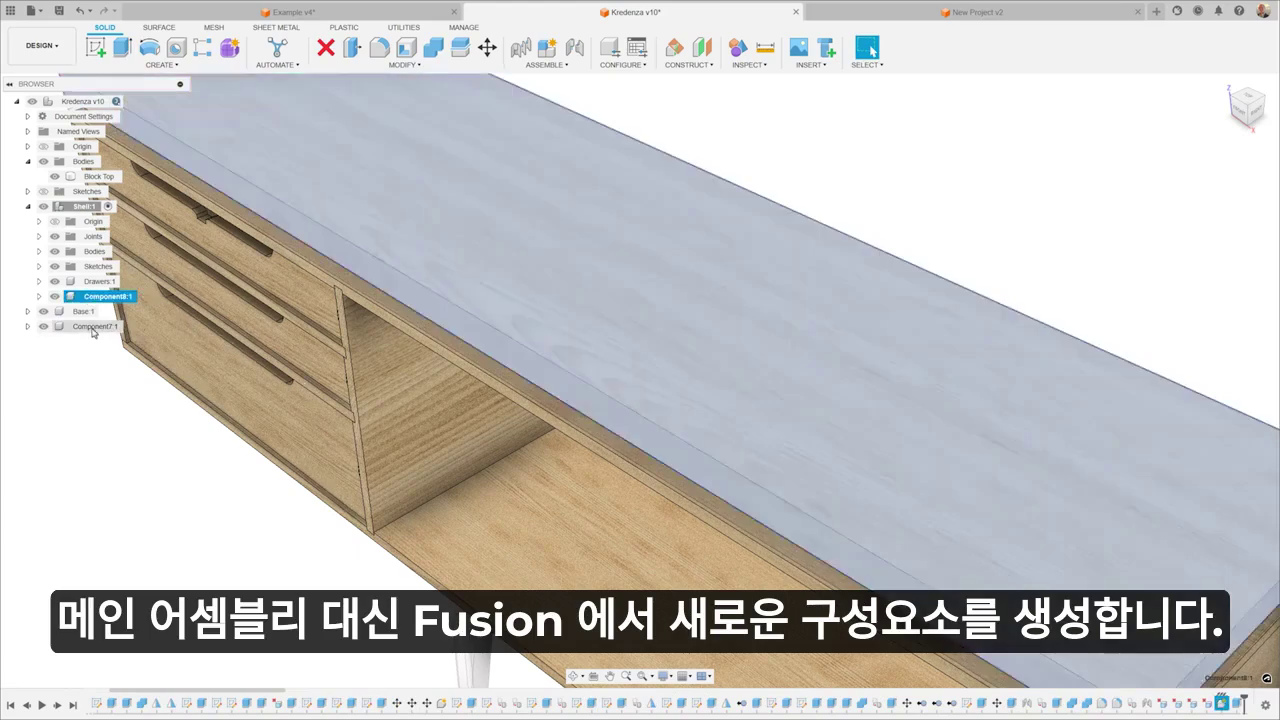